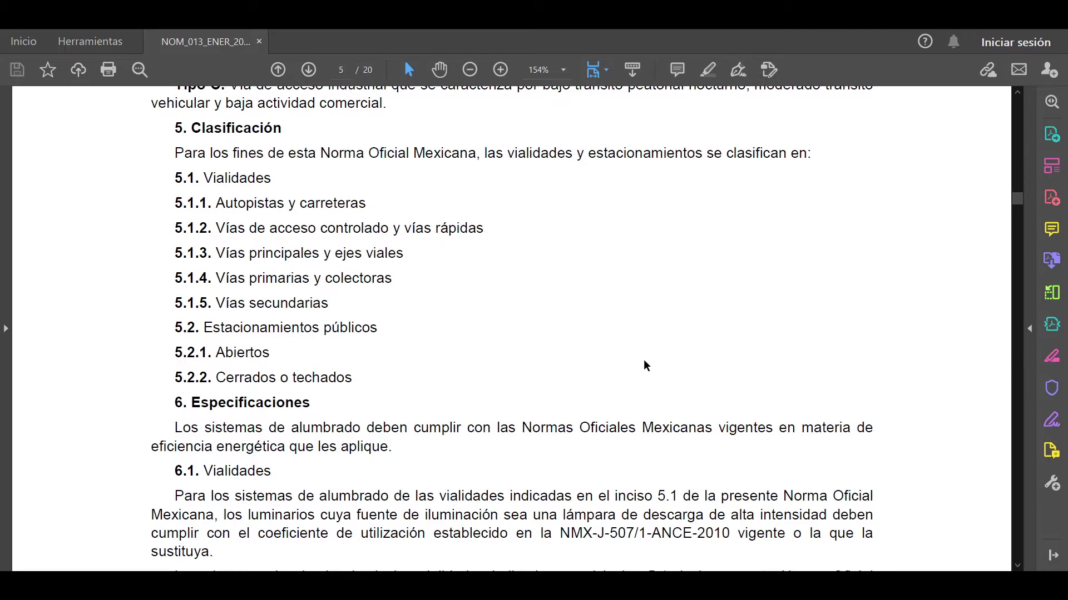
Review the NOM-013-ENER standard's road classifications, its DPEA and illuminance limit tables, and the calculation formulas in section 8.
scroll(645, 365, down, 4)
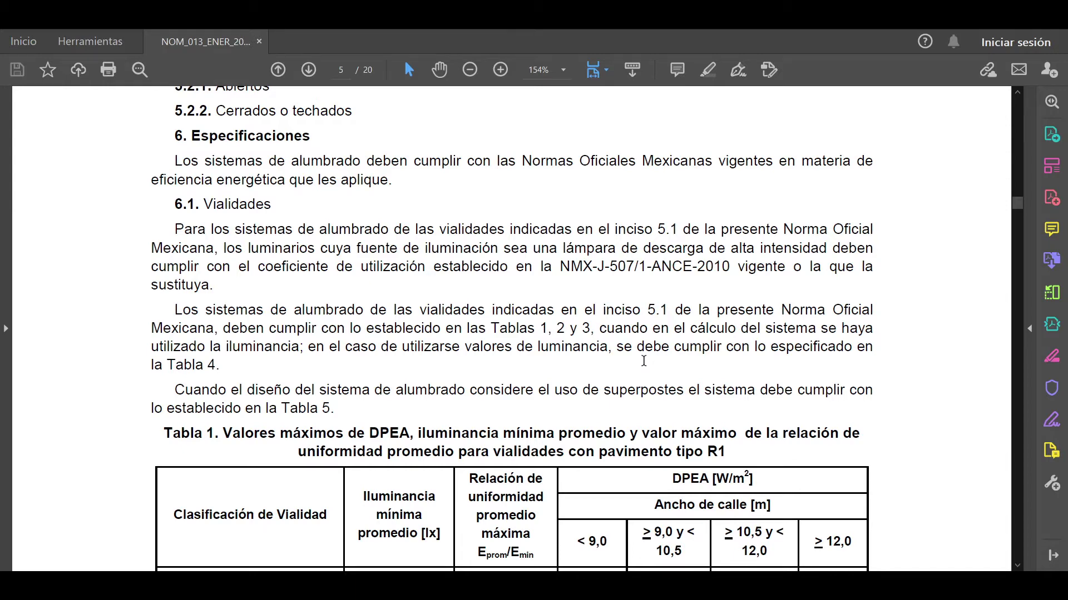
scroll(643, 362, down, 4)
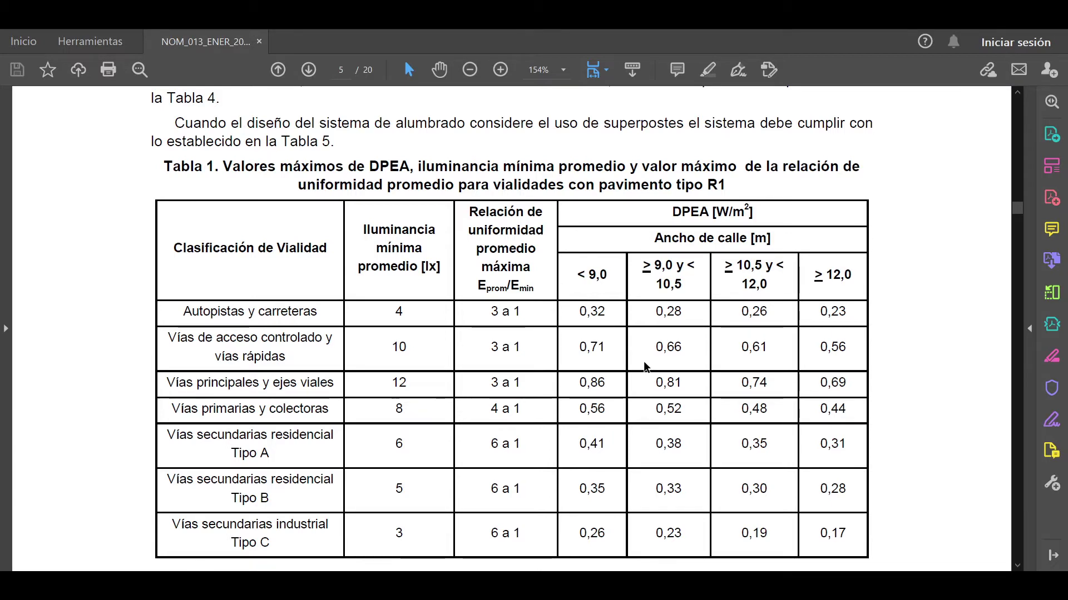
scroll(644, 367, down, 3)
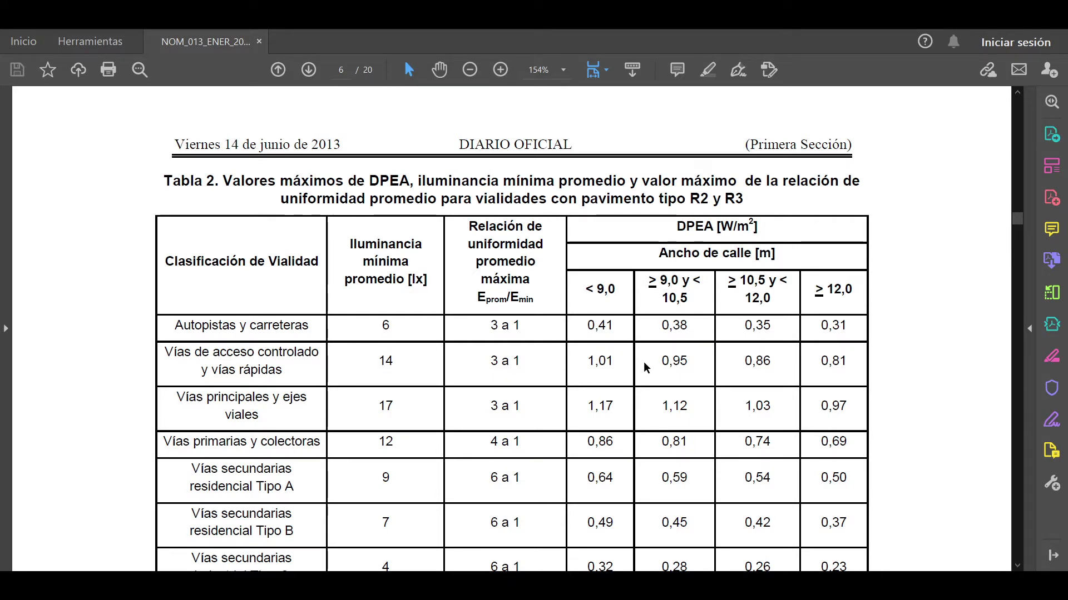
scroll(643, 361, down, 5)
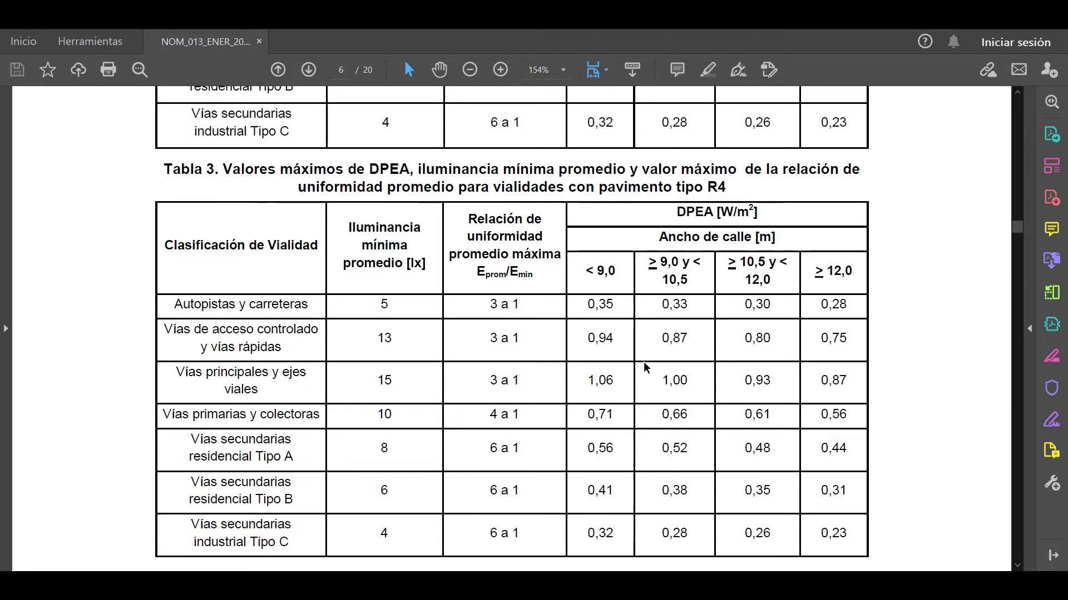
scroll(645, 367, down, 5)
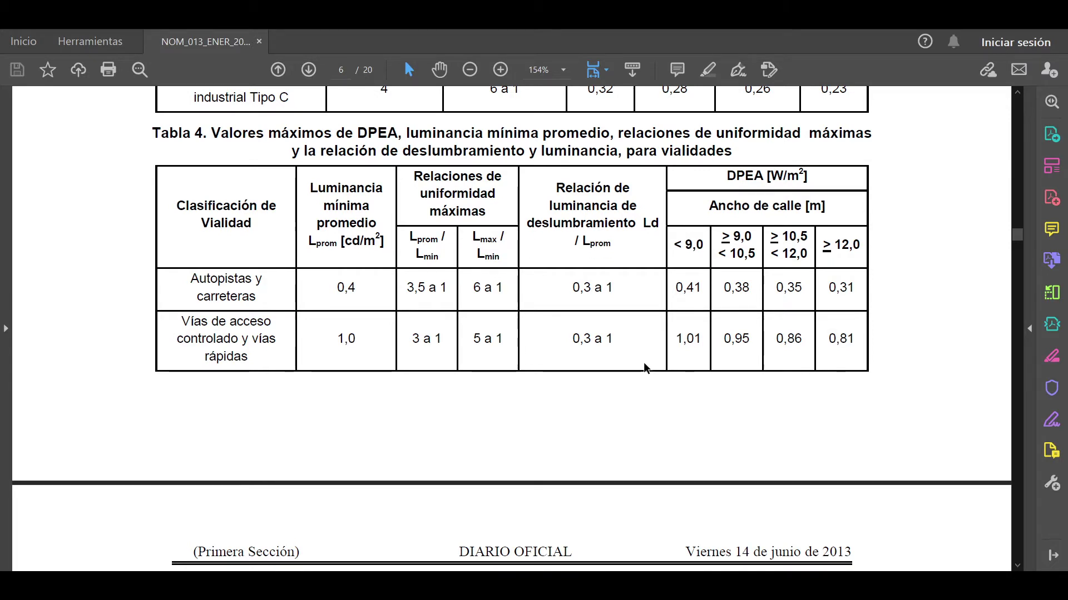
scroll(644, 366, down, 5)
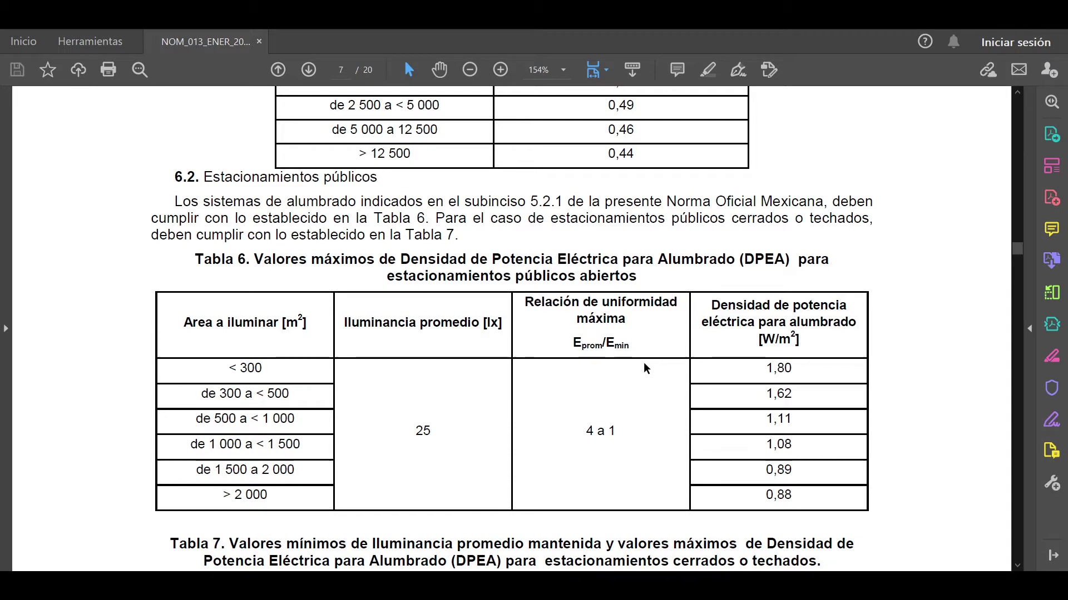
scroll(644, 365, down, 4)
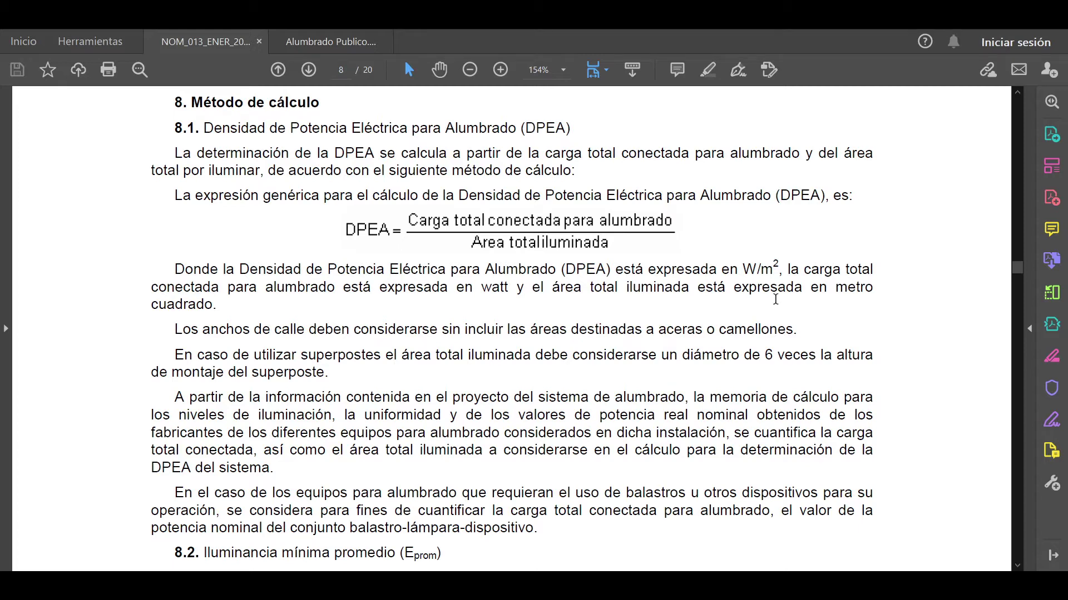
scroll(773, 289, down, 5)
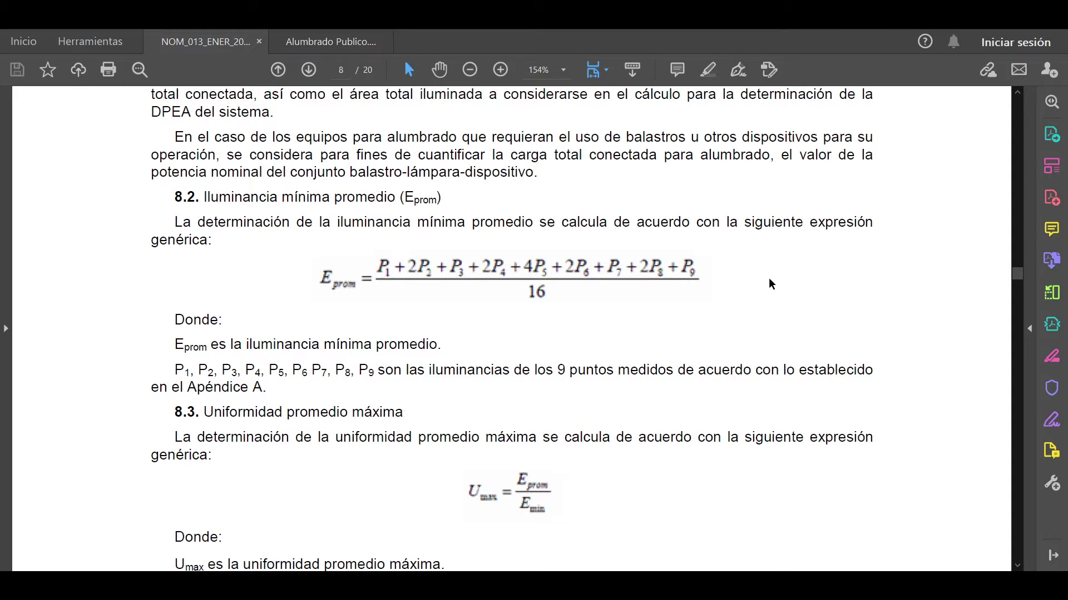
scroll(770, 283, down, 3)
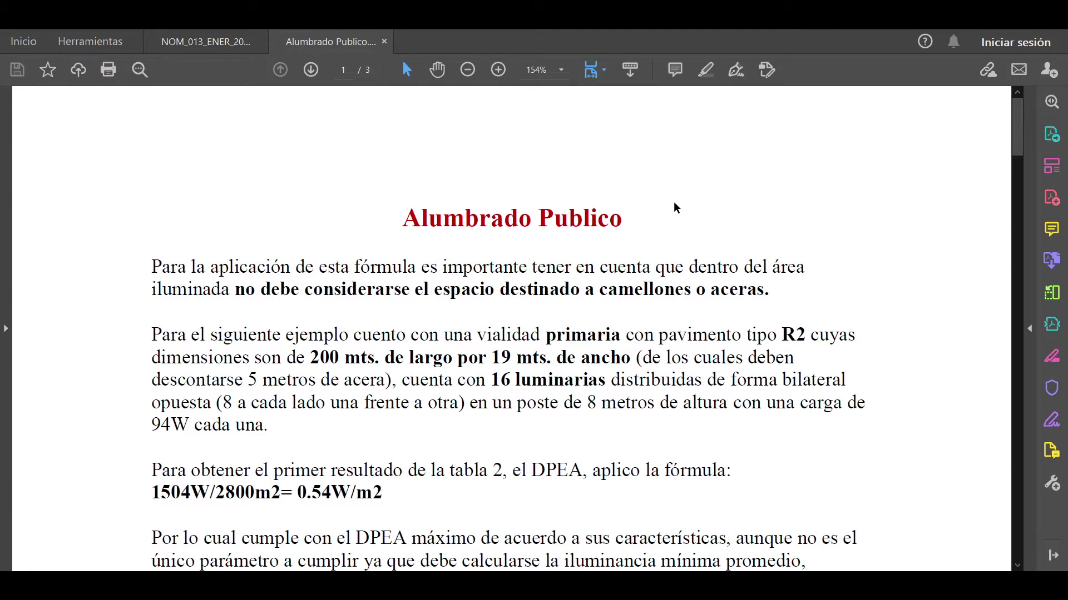
Read the Alumbrado Publico worked example through to the nine-point figure for opposite bilateral distribution.
scroll(674, 203, down, 3)
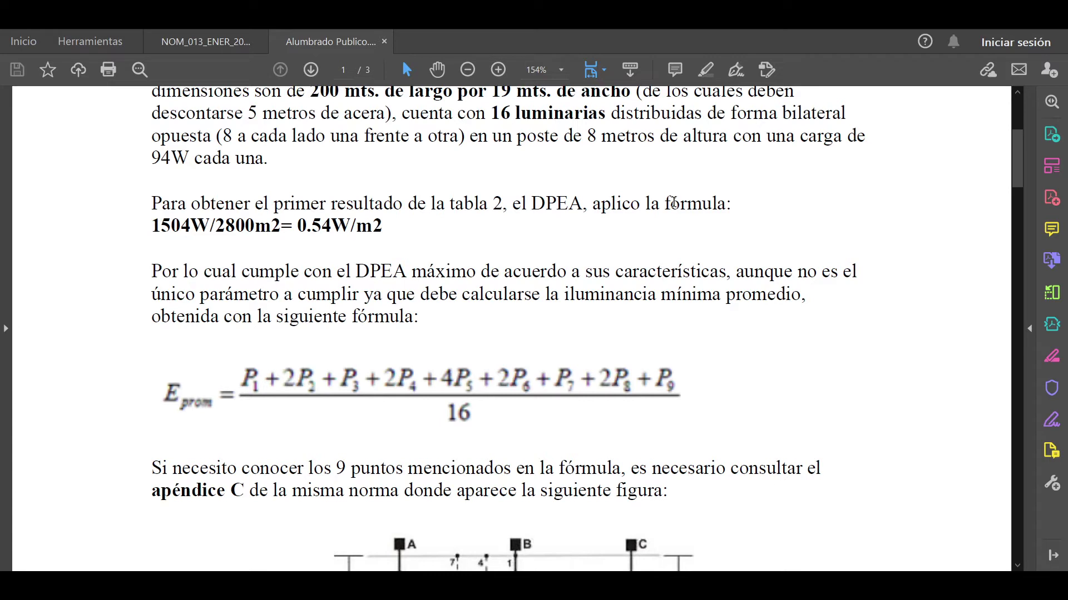
scroll(673, 203, down, 5)
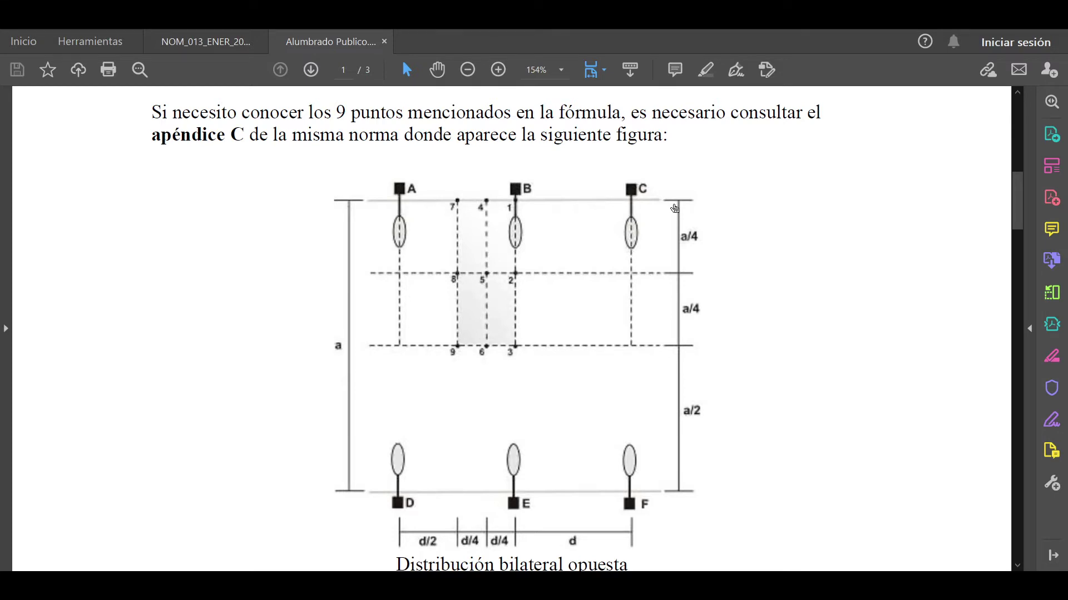
scroll(675, 209, down, 3)
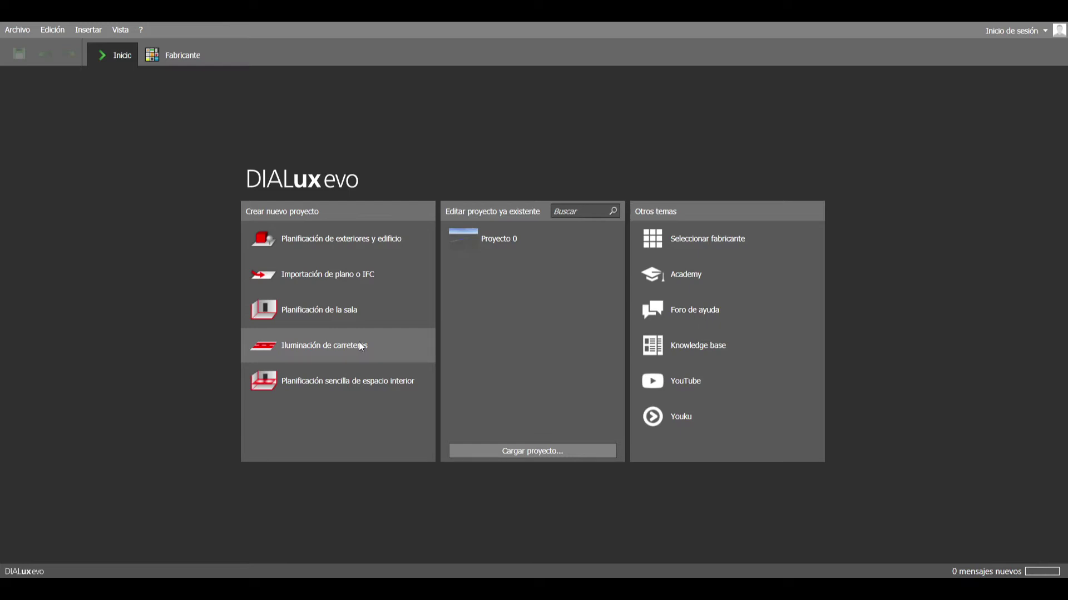
Switch to DIALux evo, create a new street lighting project, and check its project information before returning to planning.
click(311, 348)
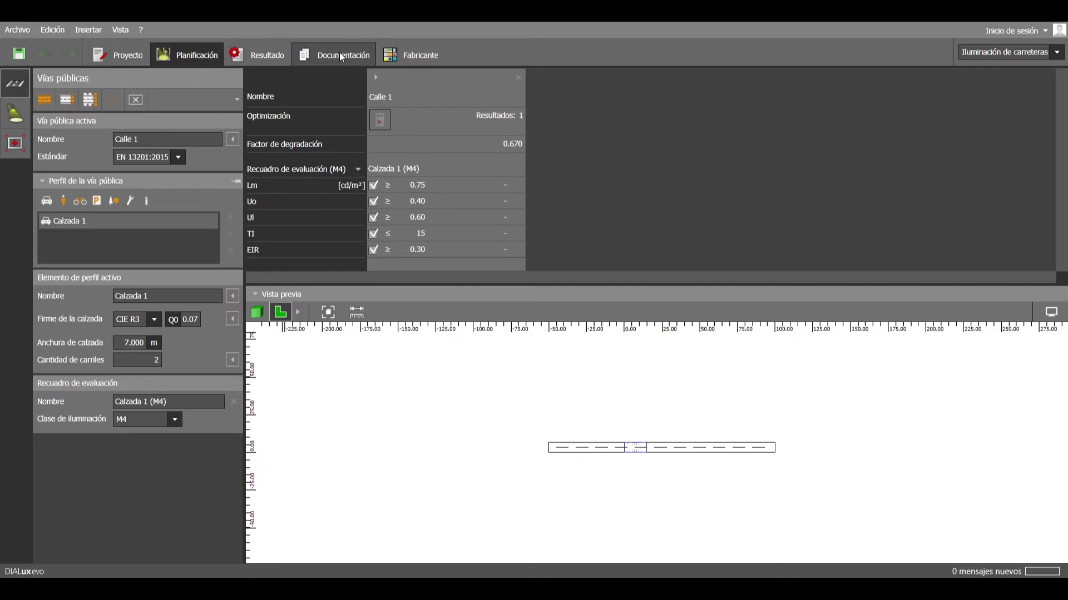
click(121, 56)
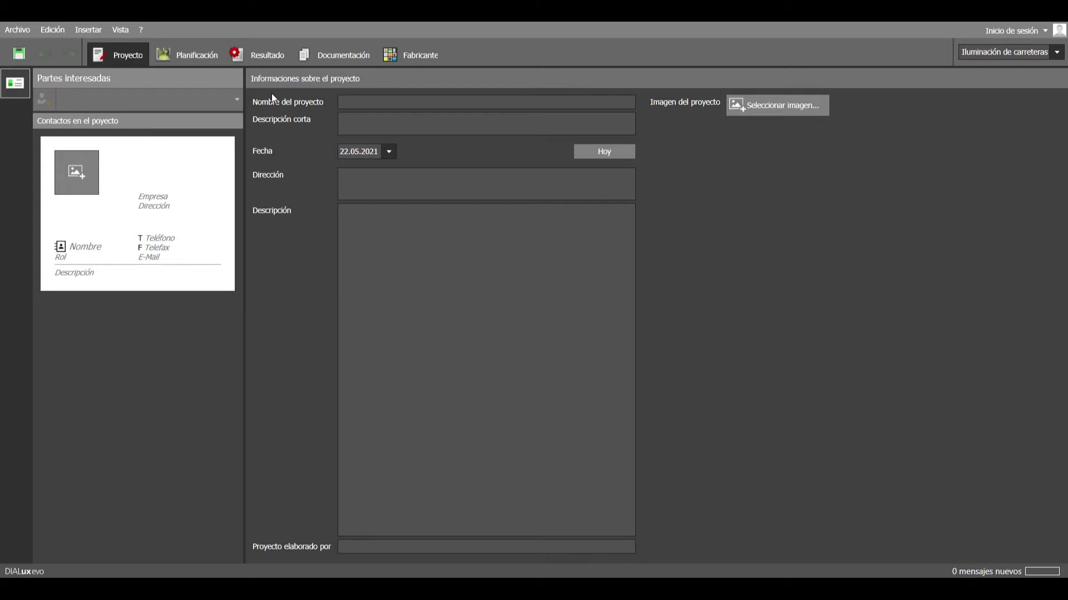
click(182, 55)
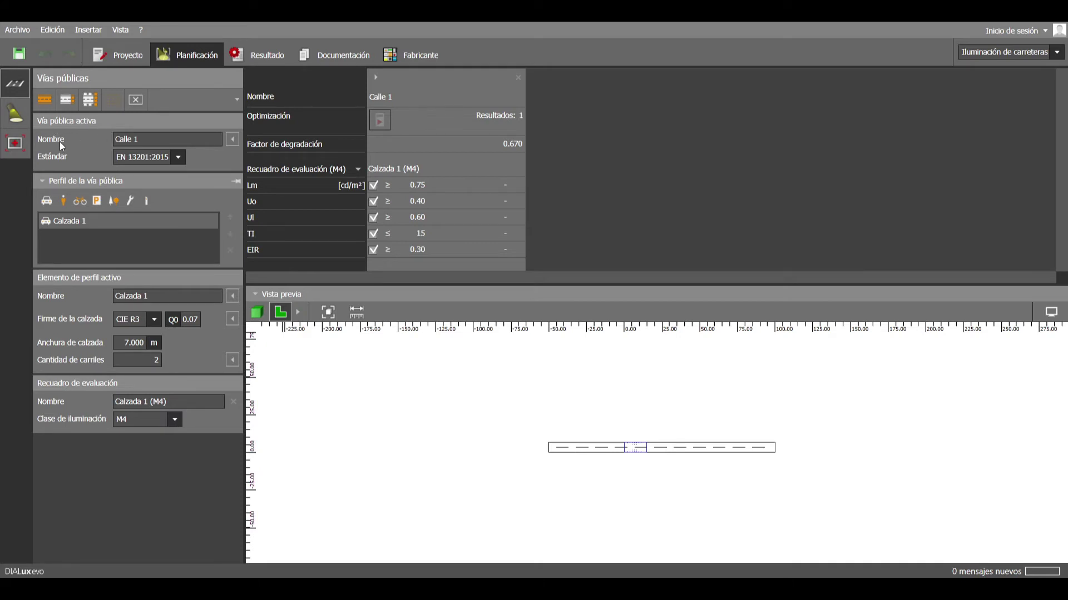
click(149, 138)
Add two footpaths to the street profile and move Camino peatonal 2 to the other side of Calzada 1.
click(63, 202)
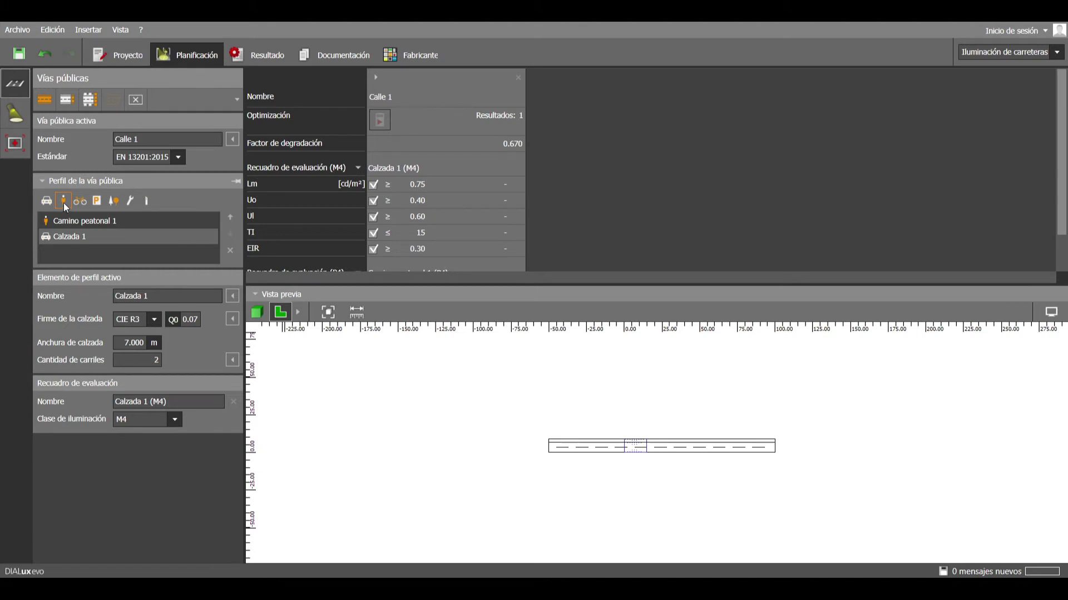
click(63, 202)
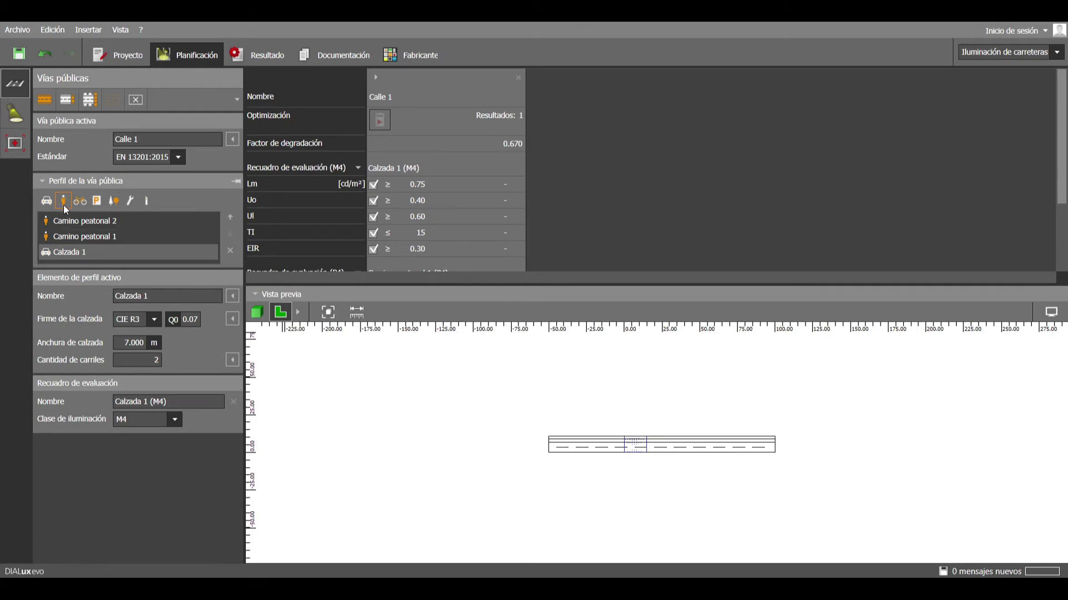
click(93, 220)
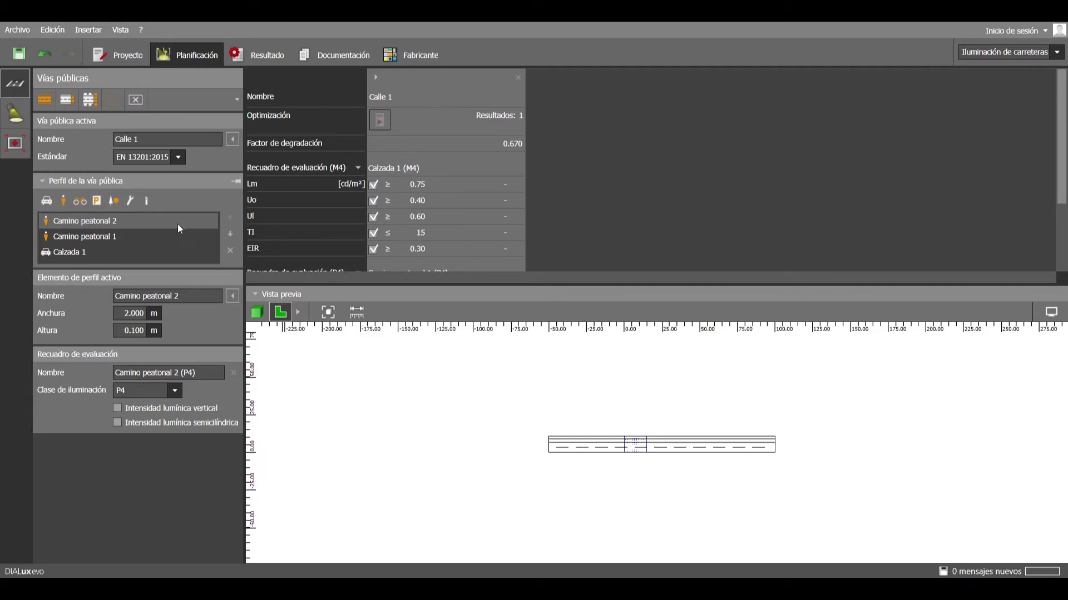
click(229, 234)
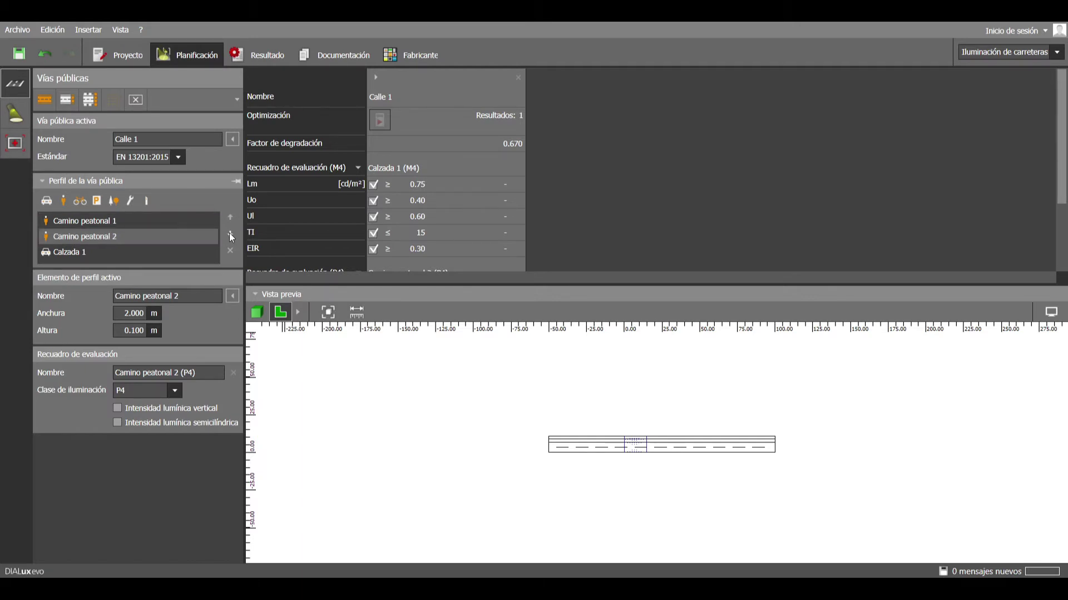
click(229, 232)
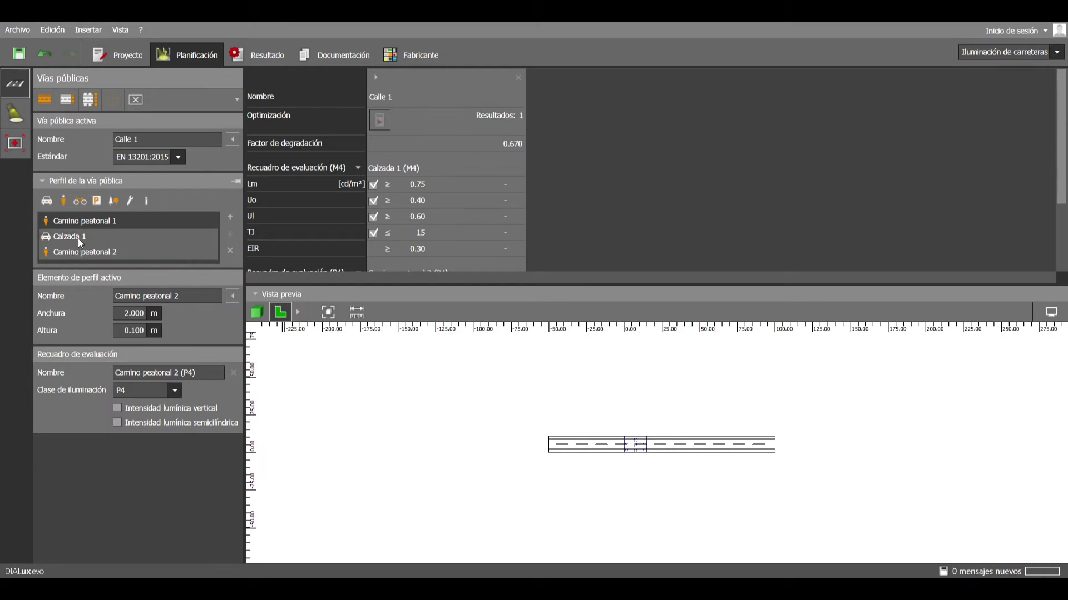
click(95, 222)
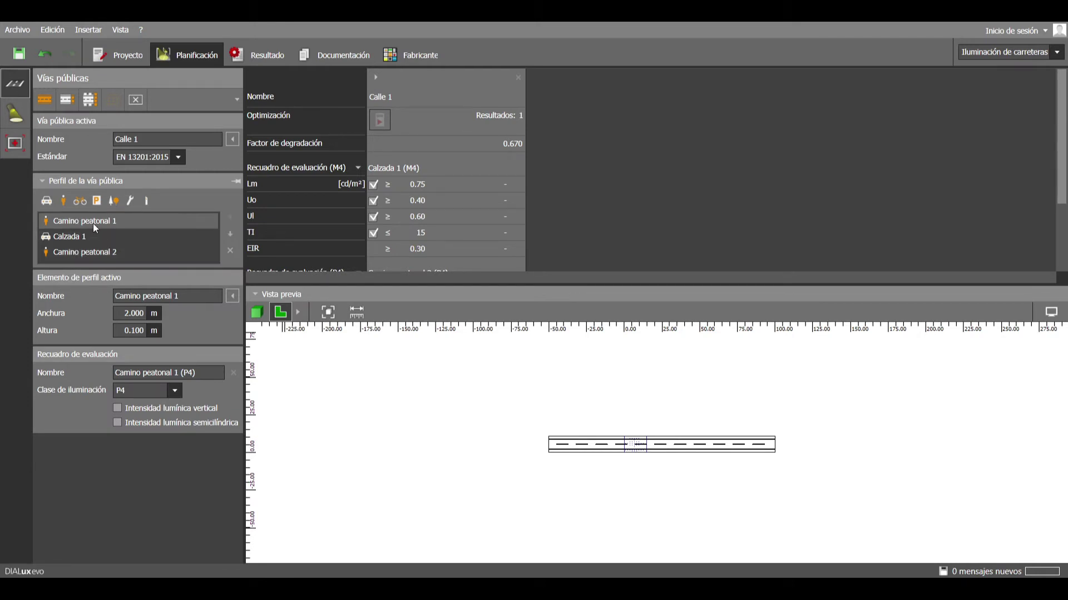
Set the surface of Calzada 1 to CIE R2 and its width to 17 m.
click(95, 236)
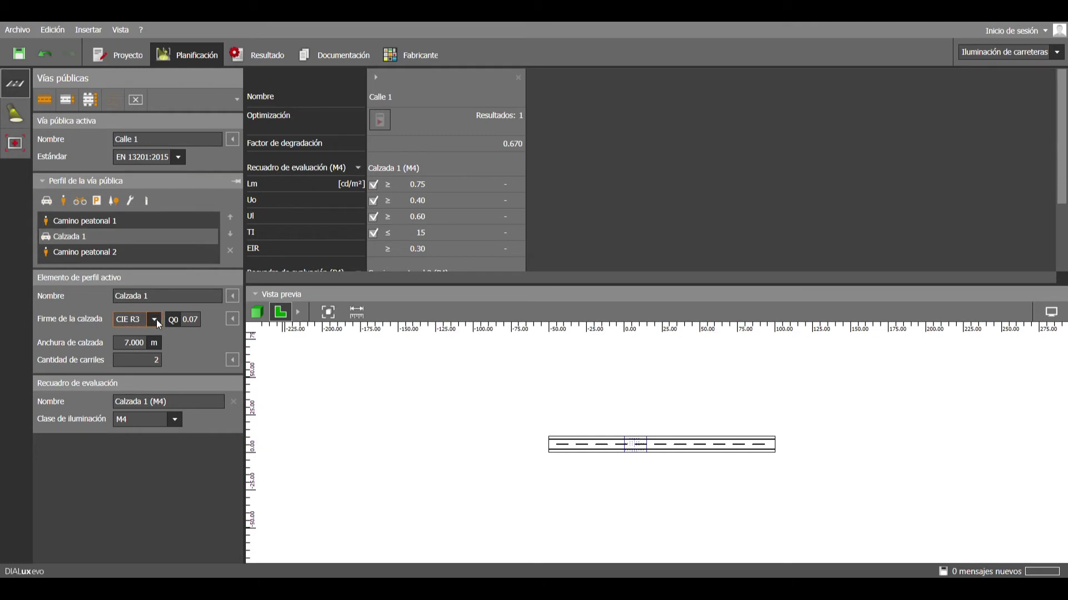
key(Up)
click(128, 342)
text(17)
click(146, 361)
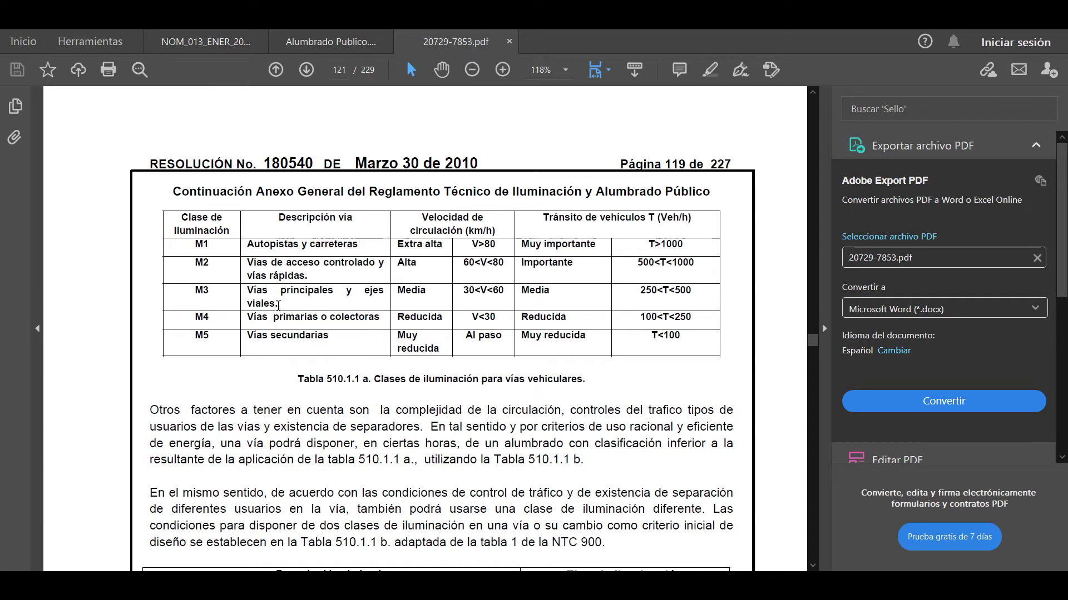
Look up the class for main roads in the 20729-7853 regulation PDF and set the lighting class of Calzada 1 to M3.
drag(278, 305, 252, 289)
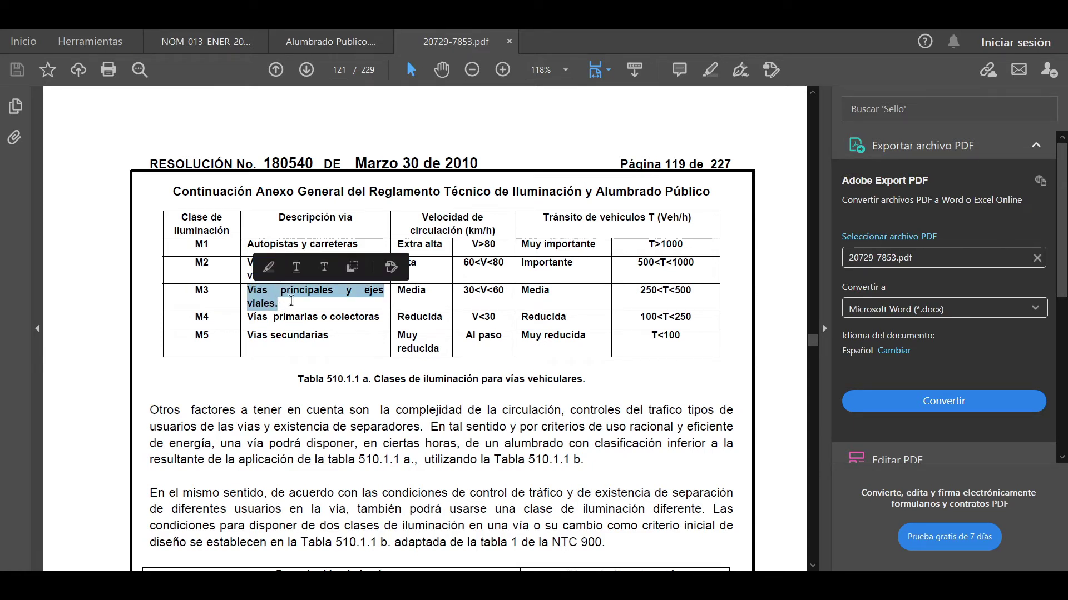
click(290, 303)
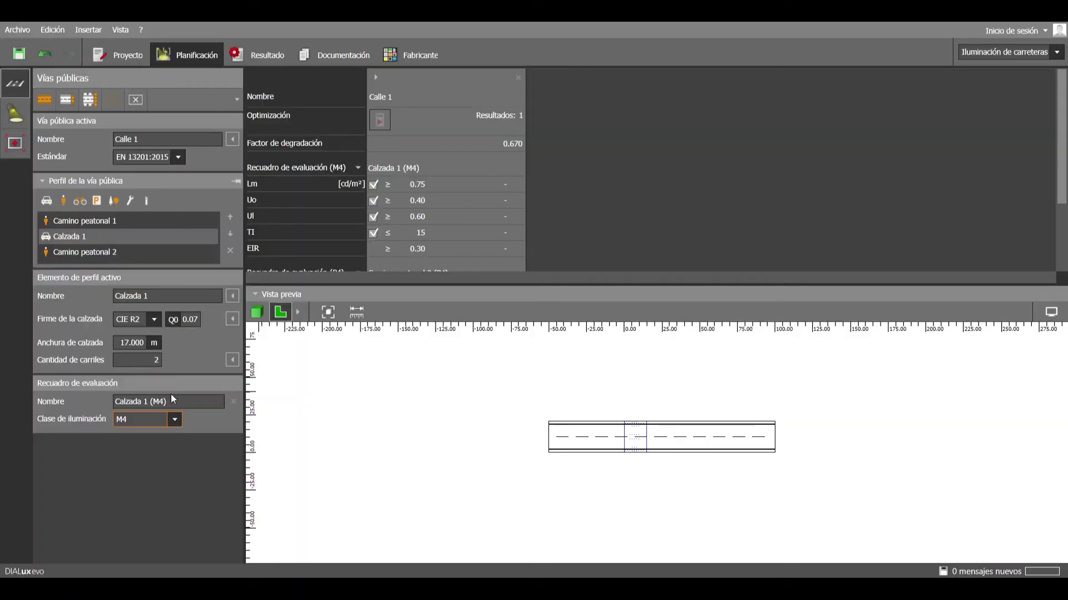
key(Up)
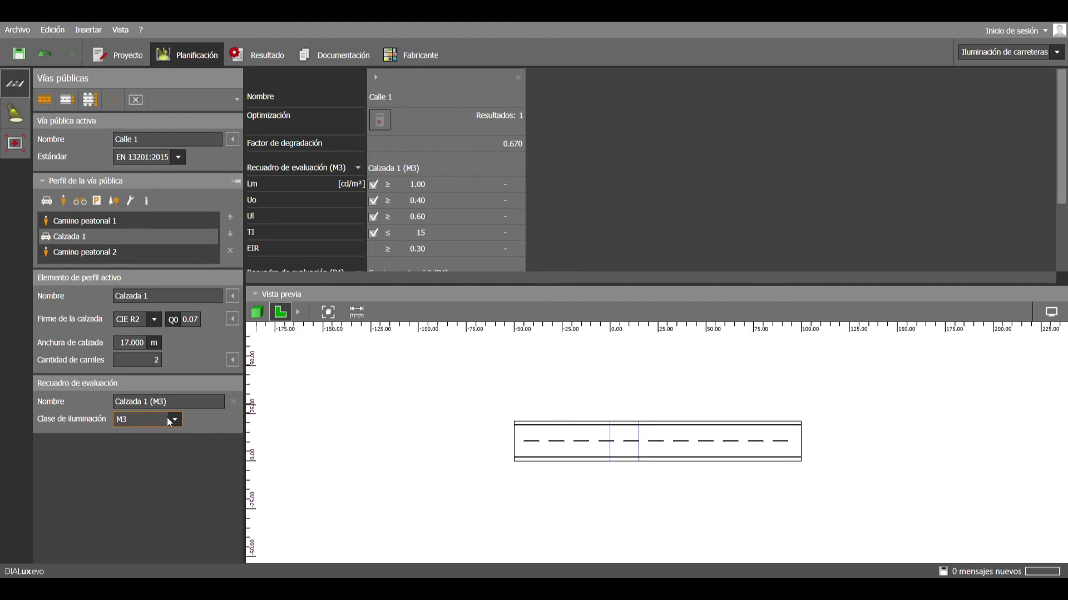
Insert a luminaire arrangement along the street using the active ARBOR POST TOP luminaire.
click(16, 116)
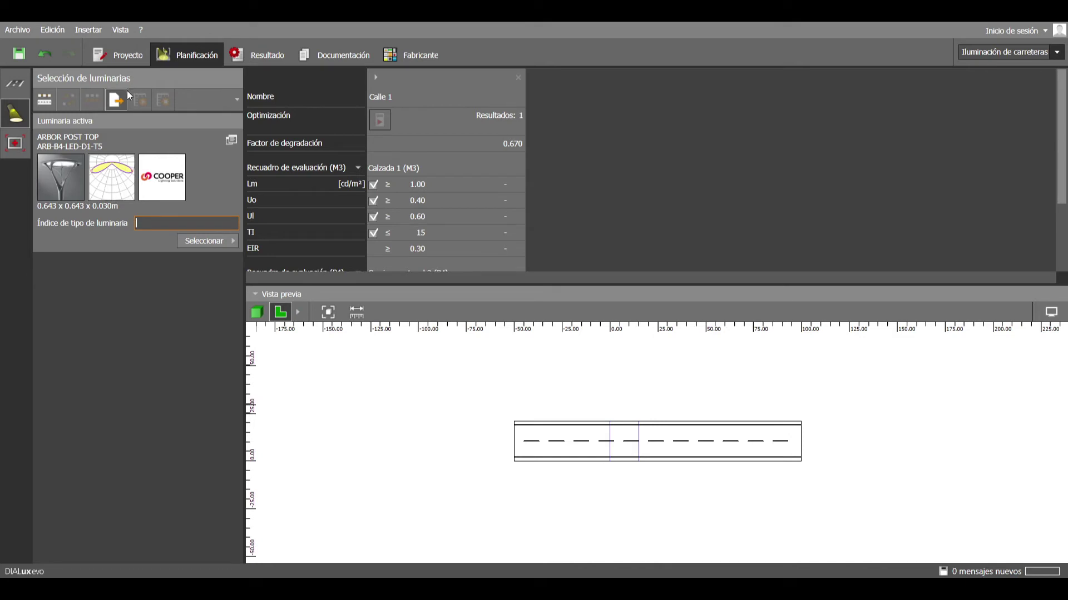
click(46, 101)
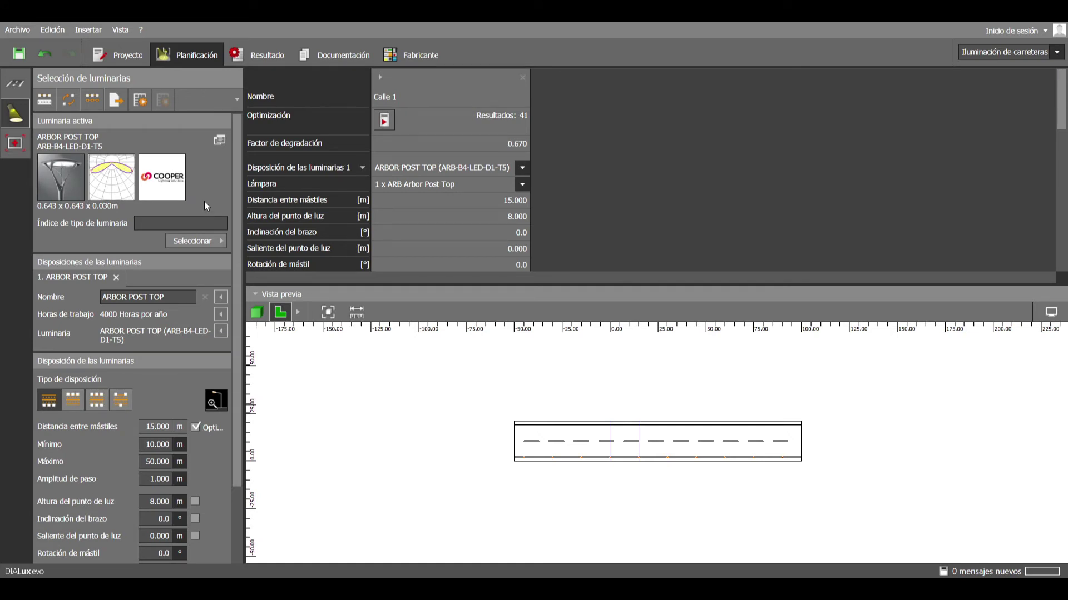
Browse the luminaire catalogues by manufacturer and view the AOK manufacturer's page.
click(205, 242)
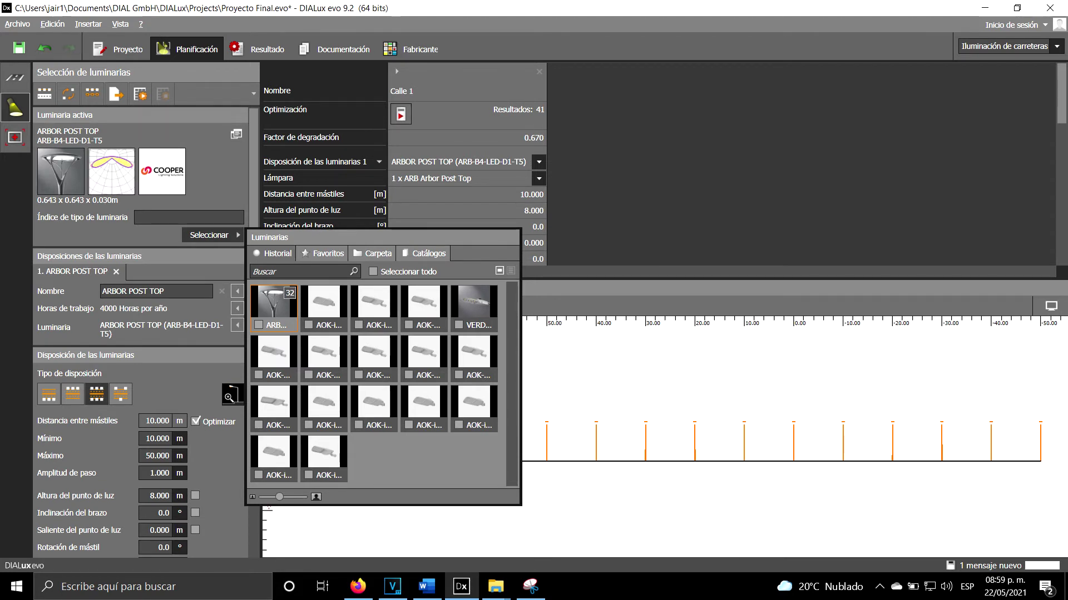
click(424, 254)
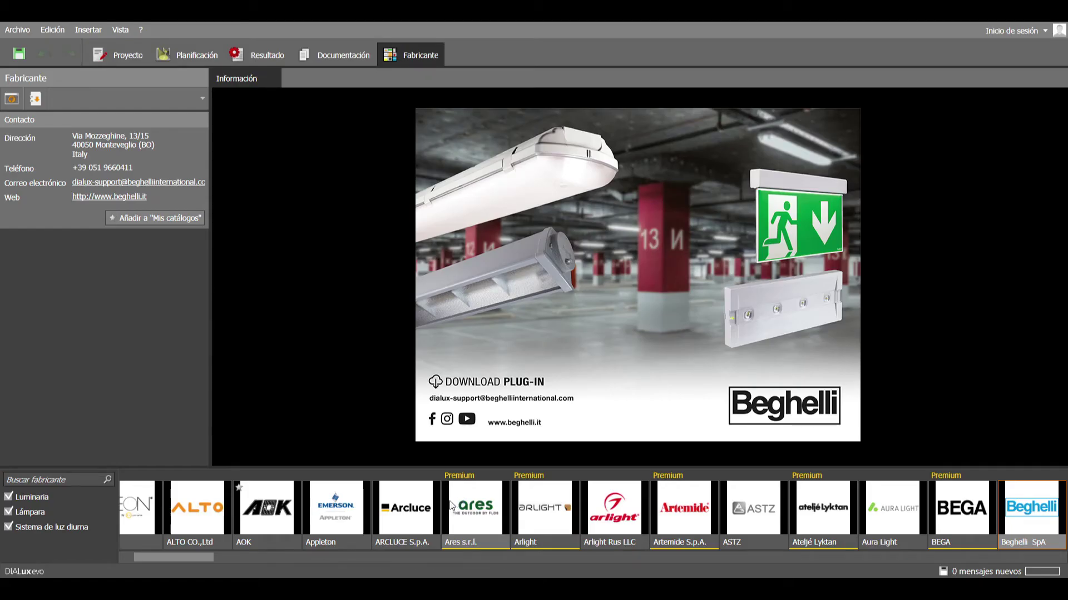
drag(176, 555, 160, 555)
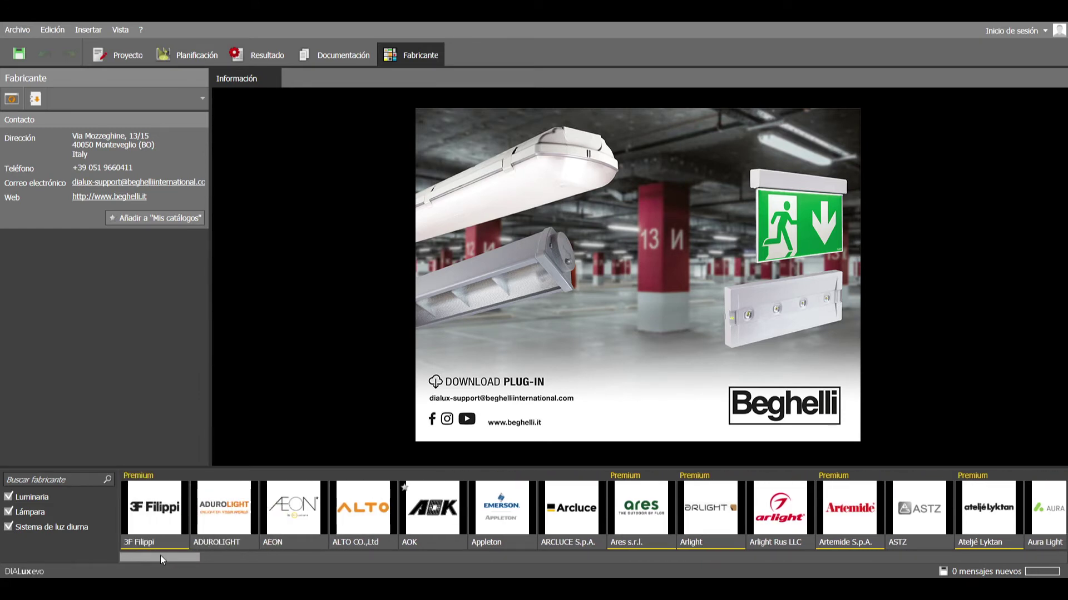
mouse_move(161, 555)
mouse_down()
mouse_move(665, 558)
mouse_move(162, 559)
mouse_up()
click(408, 512)
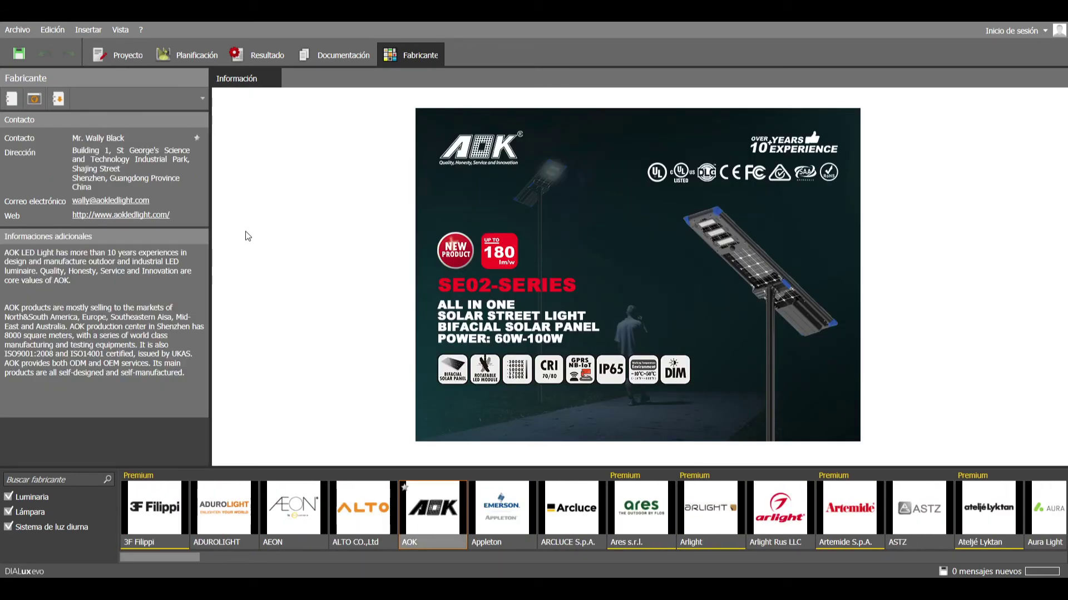
Return to the street planning and change the luminaire arrangement type to bilateral opposite.
click(184, 51)
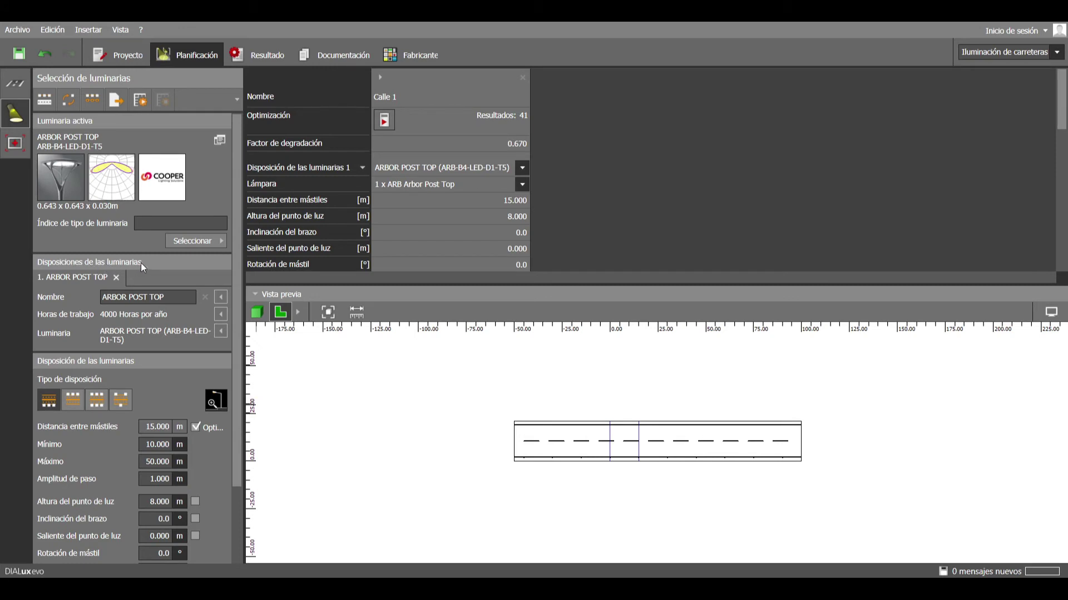
click(125, 297)
scroll(148, 367, down, 3)
click(146, 369)
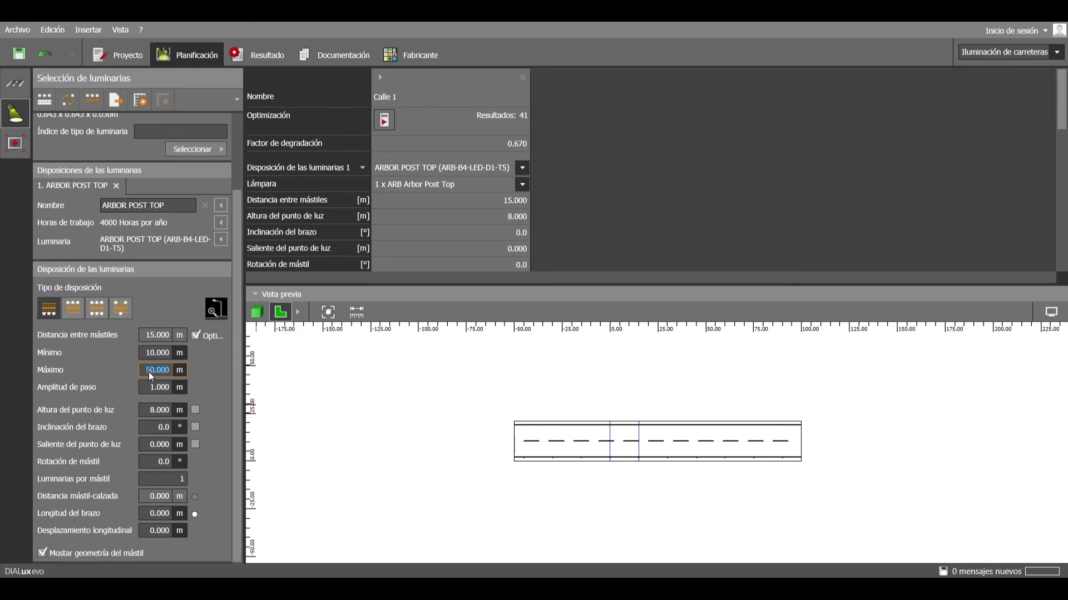
click(92, 309)
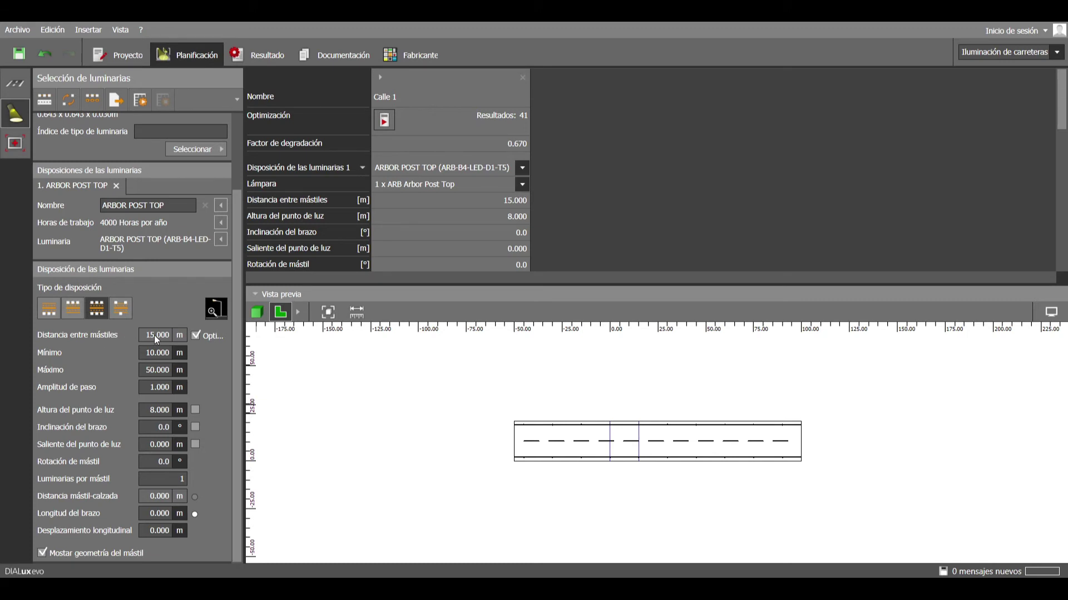
Turn off optimization of the mast spacing, set it to 25 m, and check the evaluation results for the roadway and footpaths.
scroll(155, 335, up, 2)
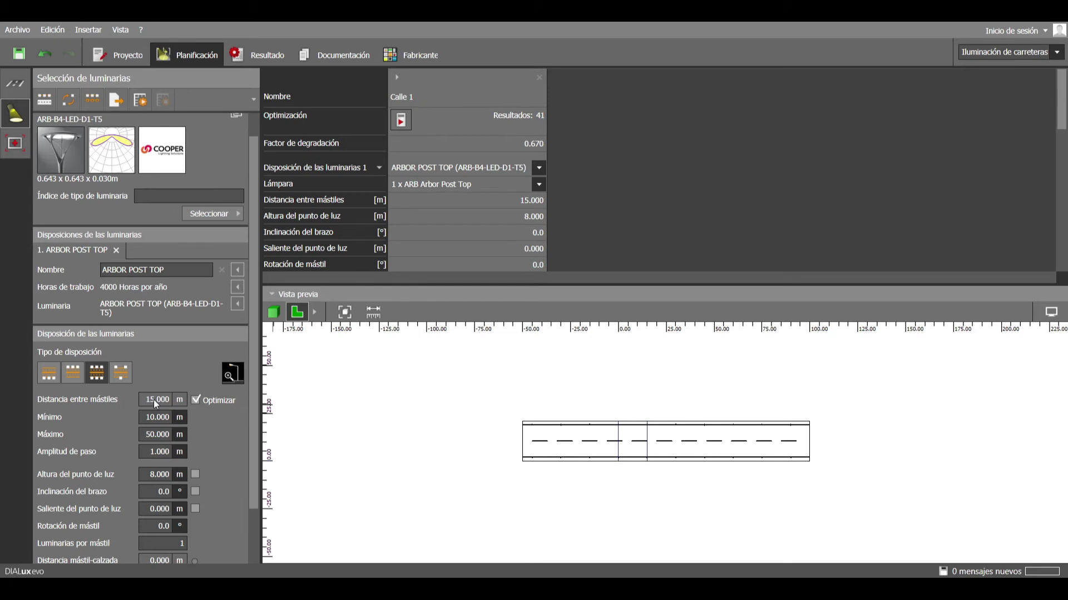
click(196, 400)
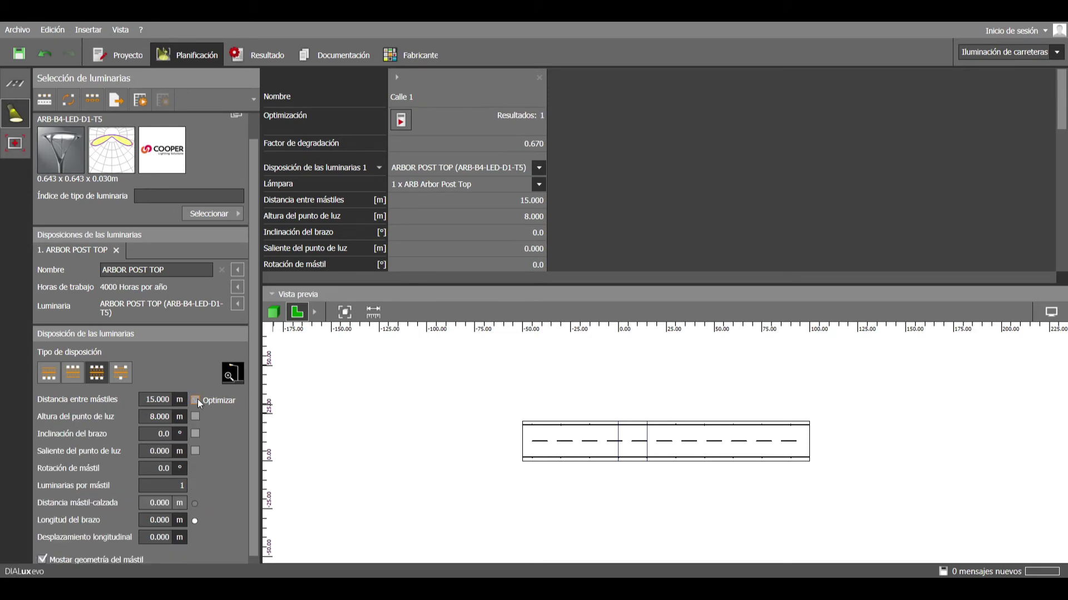
double_click(159, 400)
text(25)
key(Return)
scroll(248, 372, down, 1)
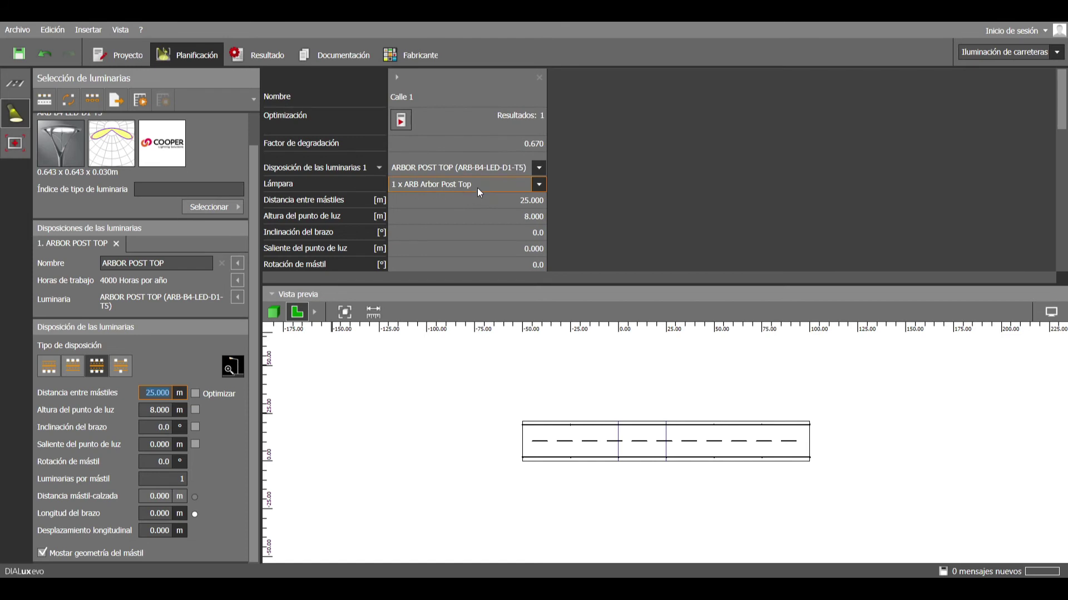
scroll(477, 193, down, 3)
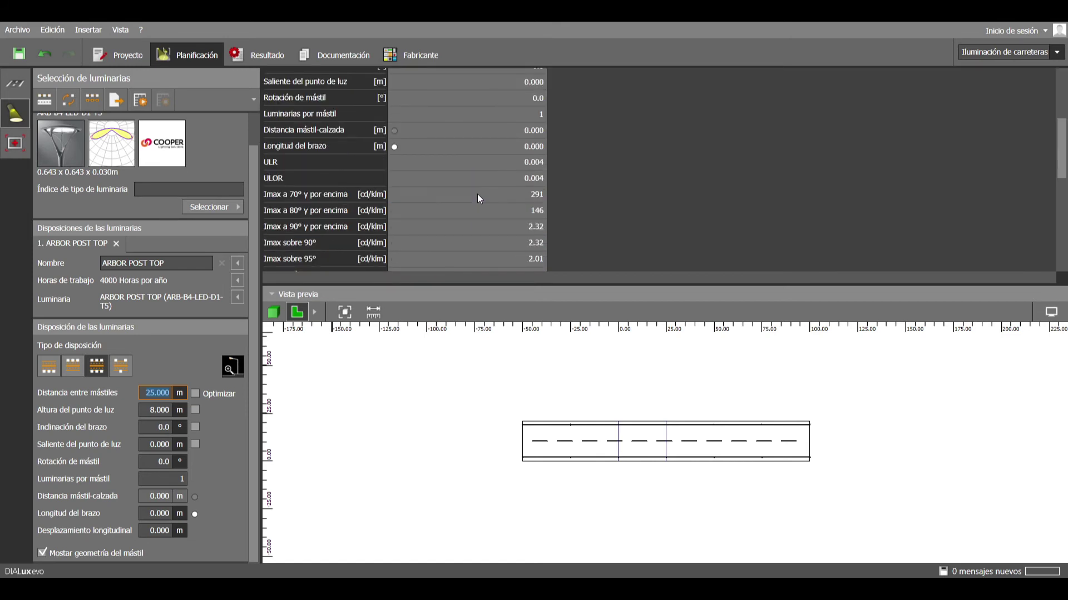
scroll(477, 195, down, 5)
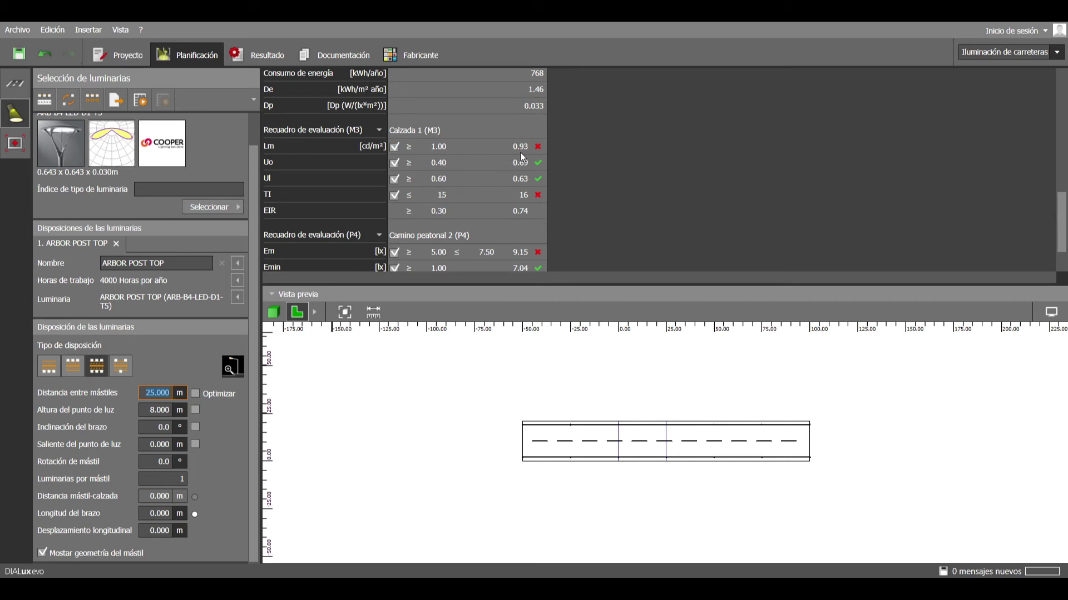
scroll(512, 164, down, 3)
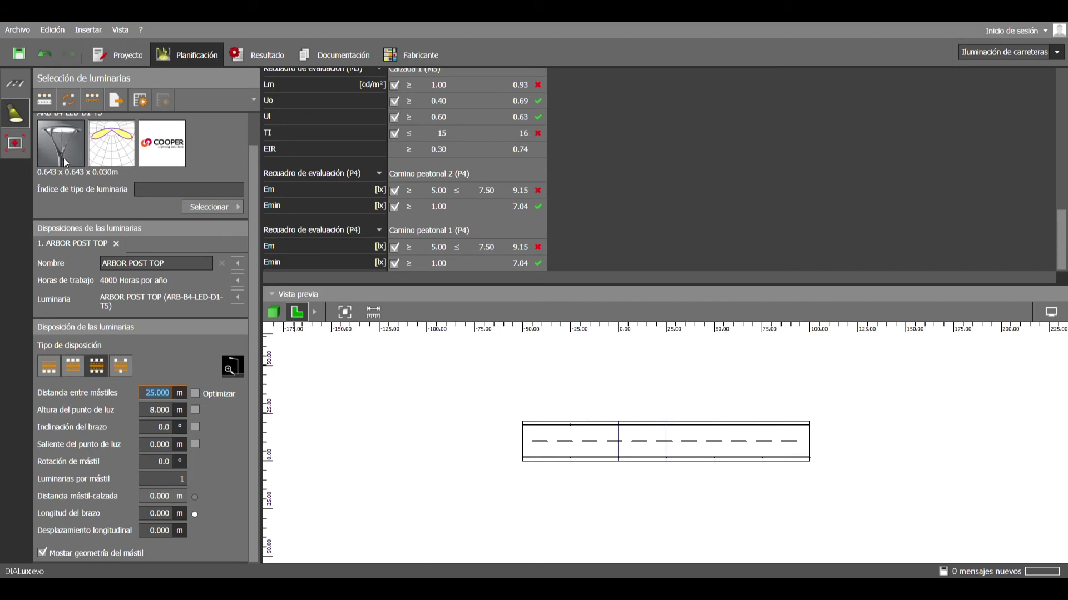
Duplicate the street as a second alternative and replace its luminaires with the AOK-iL02-20W-T211 LED Street Light.
click(17, 85)
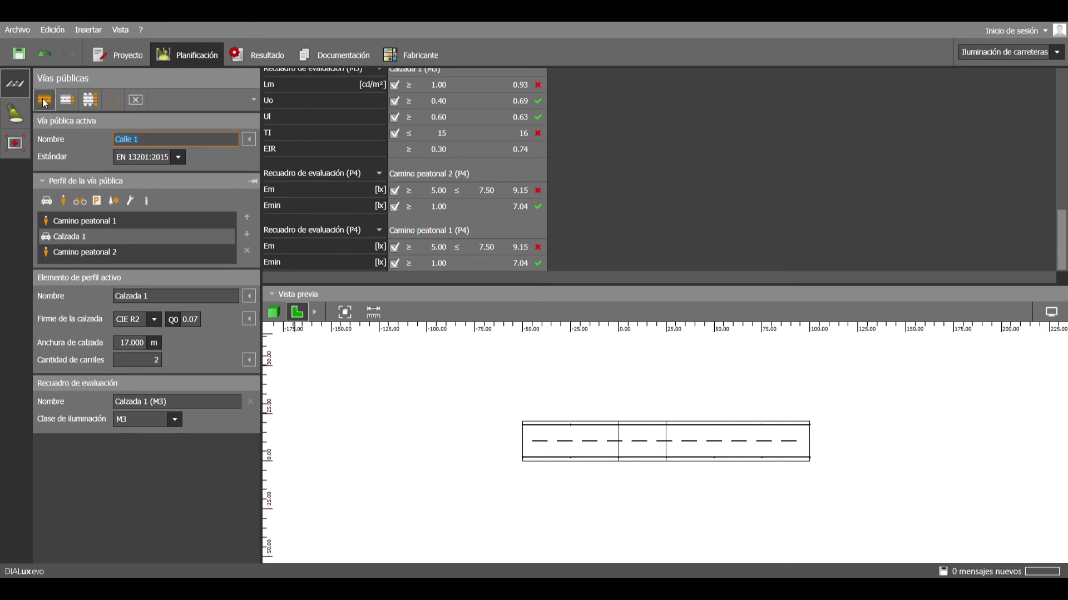
click(91, 101)
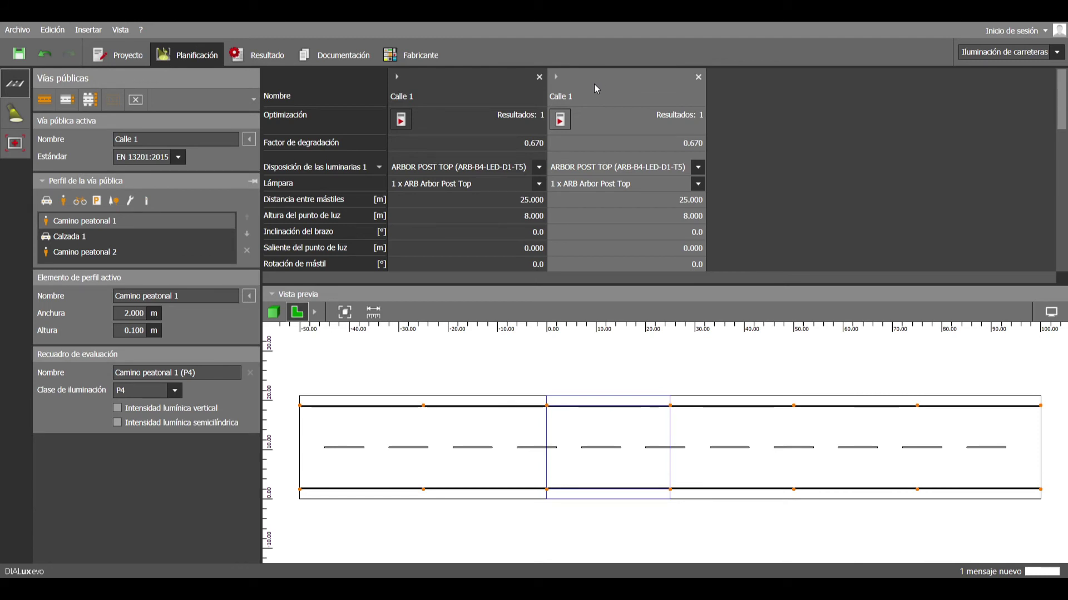
click(10, 118)
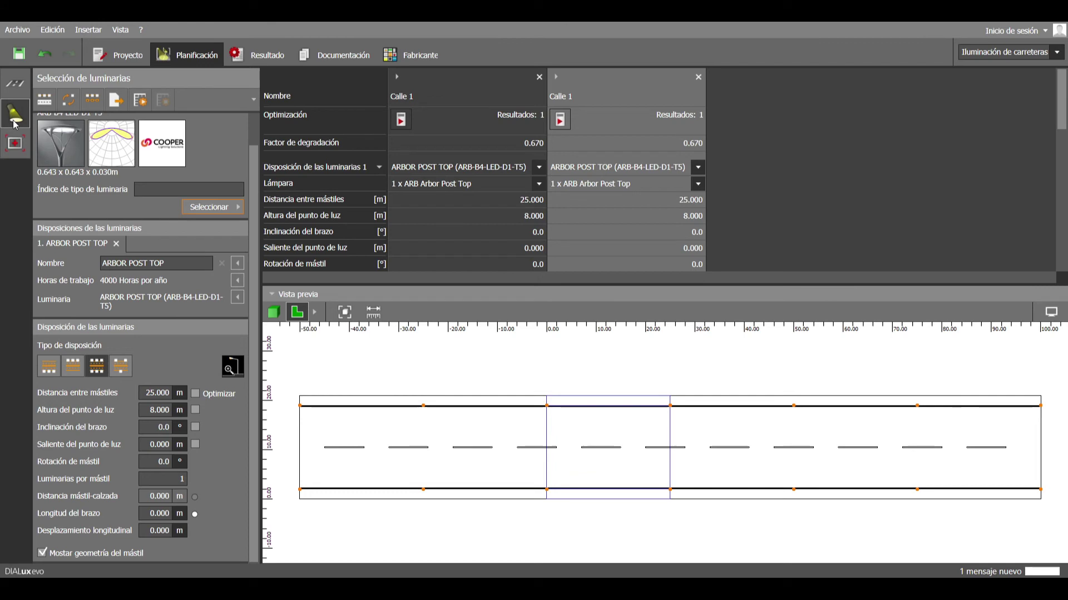
click(17, 118)
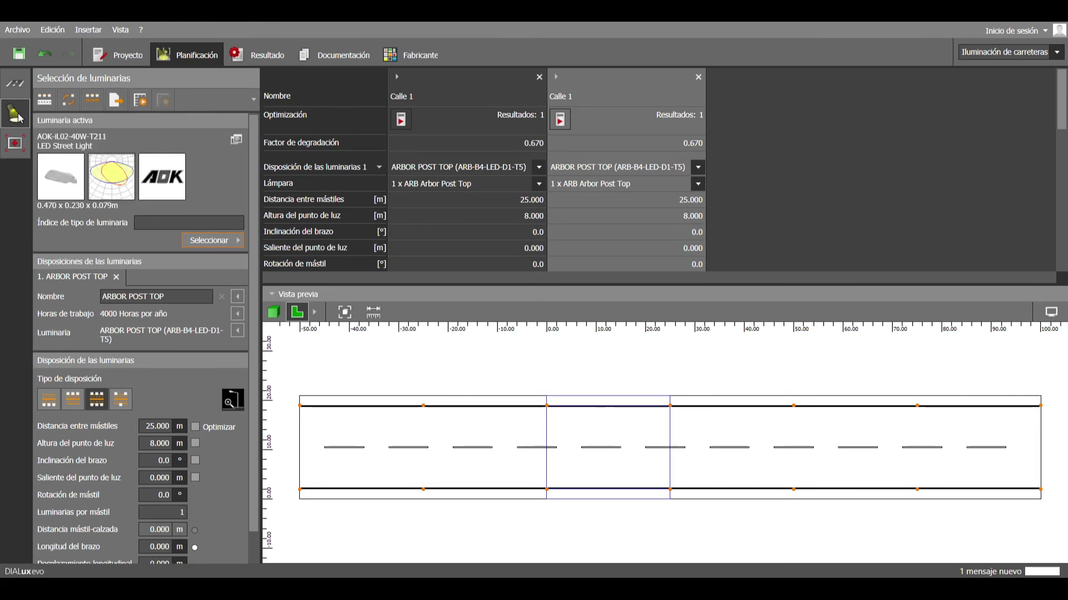
click(69, 101)
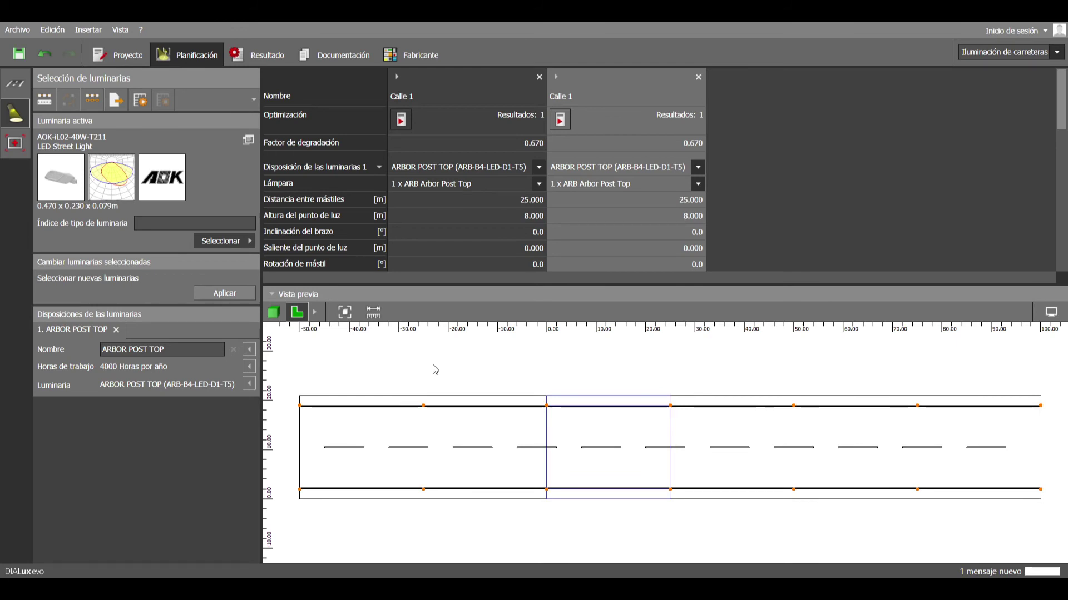
click(220, 293)
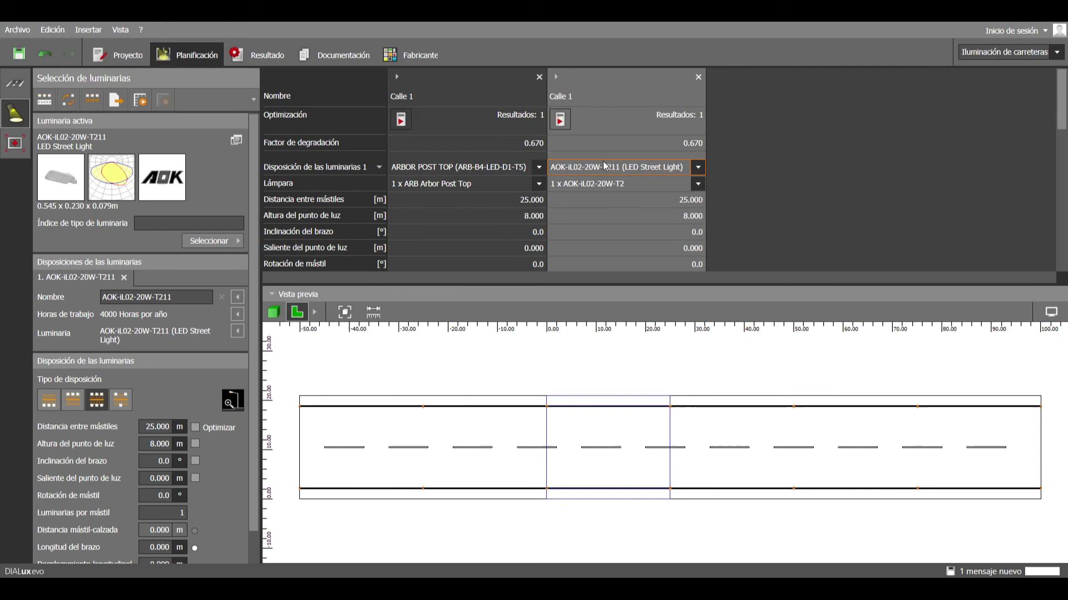
Compare the energy and evaluation results of the ARBOR POST TOP and AOK-iL02-20W-T211 street alternatives.
scroll(603, 164, down, 3)
scroll(604, 164, down, 3)
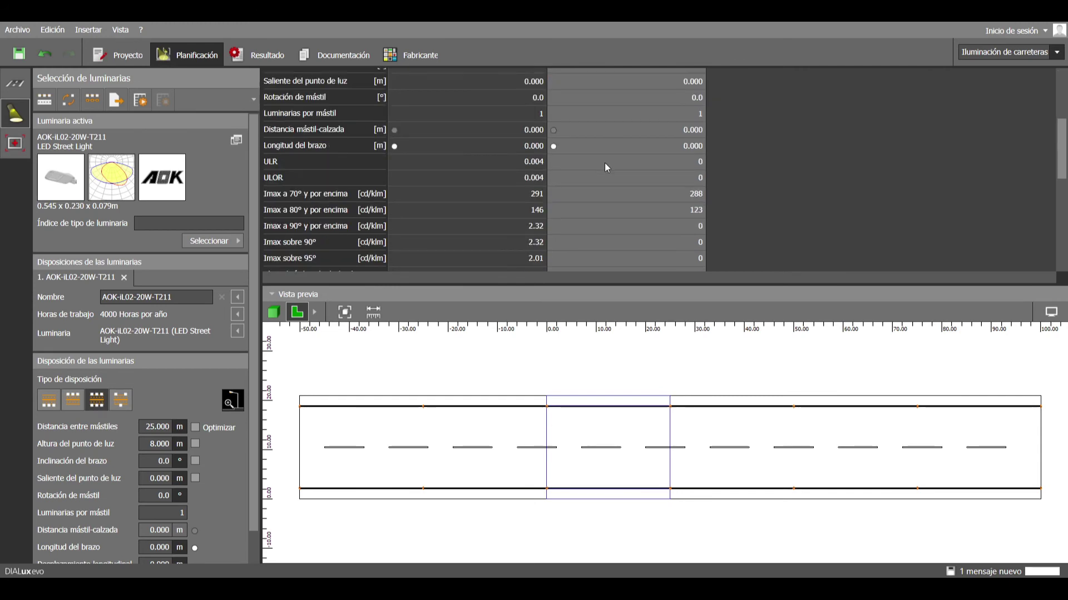
scroll(605, 163, down, 10)
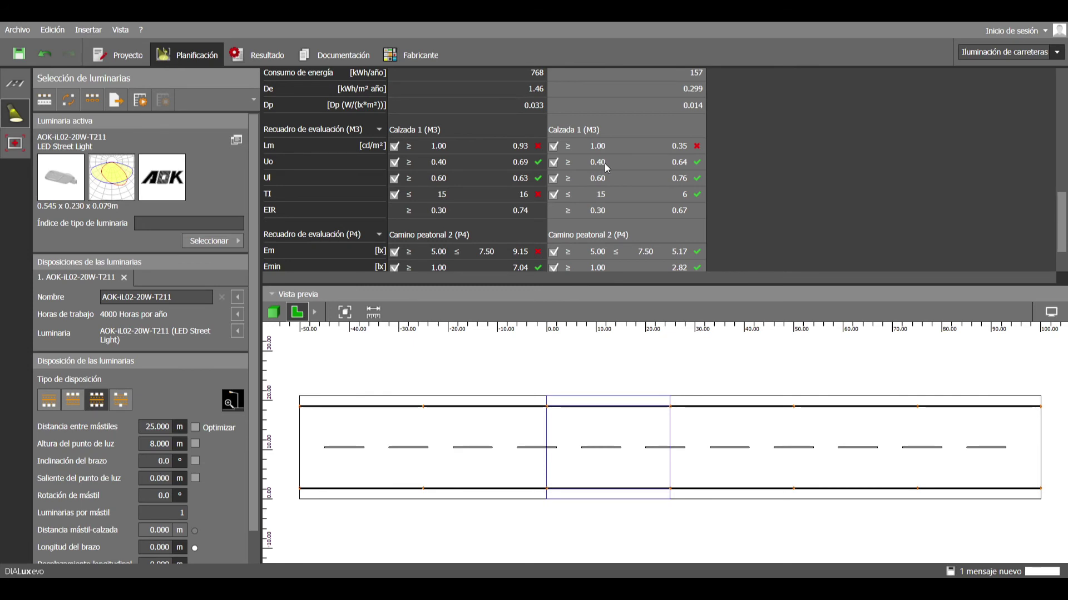
scroll(483, 164, up, 3)
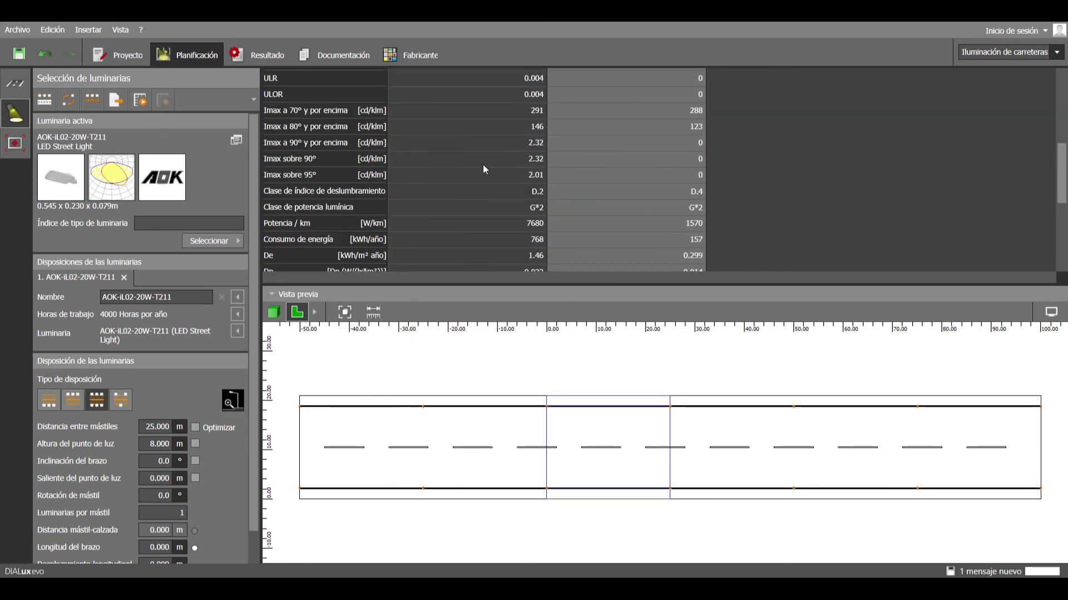
scroll(483, 165, up, 5)
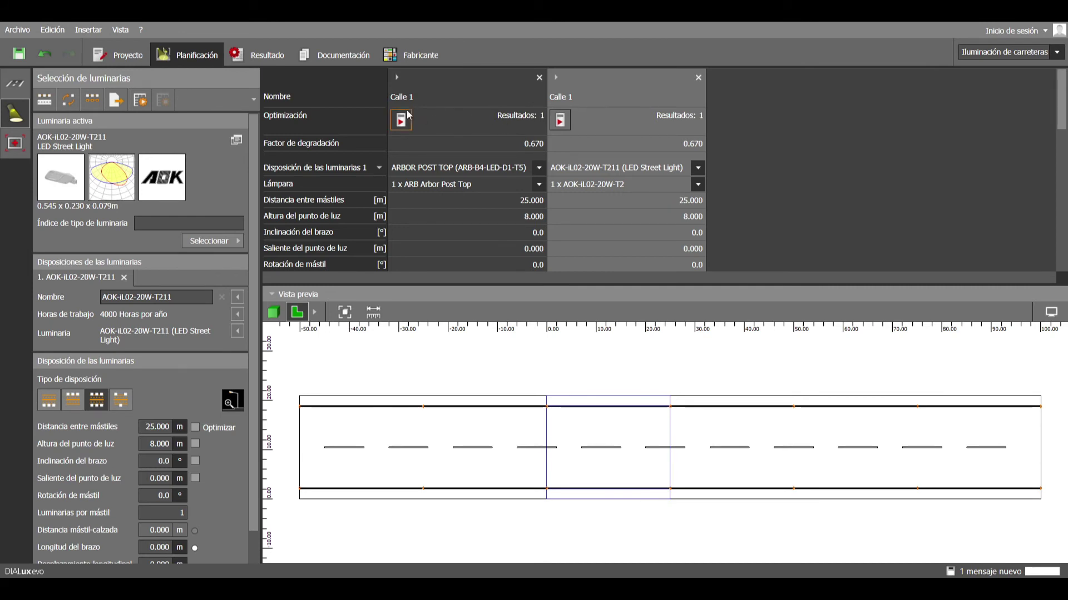
Open the project documentation and view the cover page and the product sheets of the AOK and Cooper Lighting luminaires.
click(325, 51)
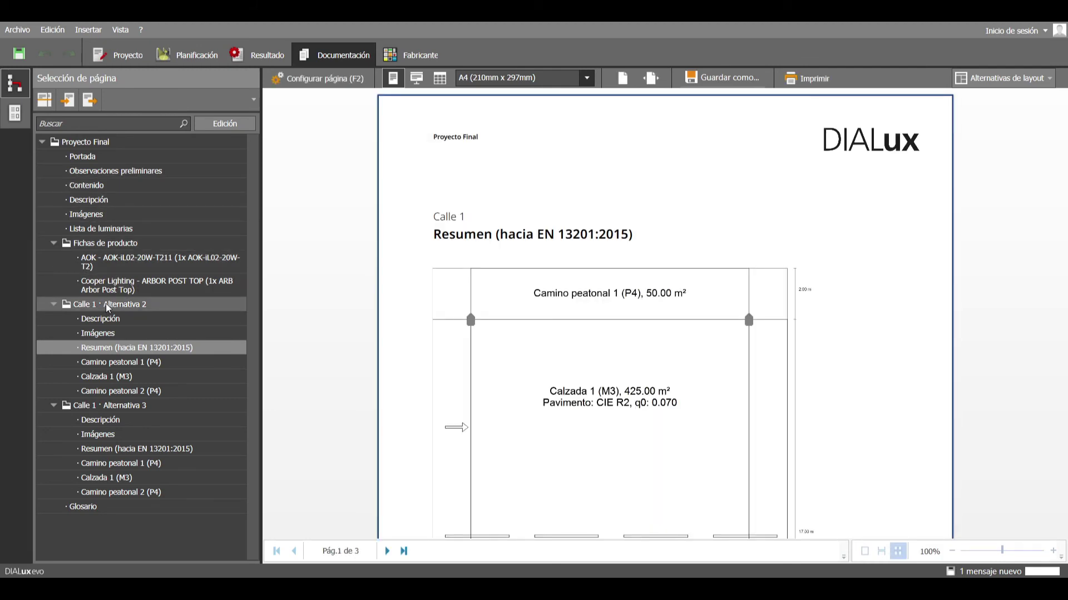
click(111, 160)
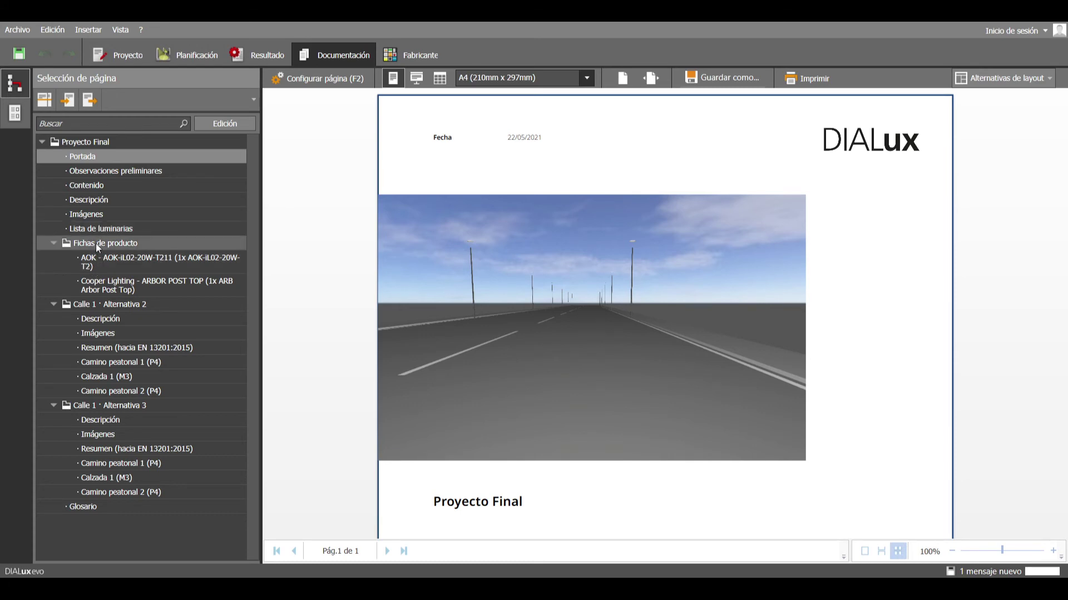
click(103, 260)
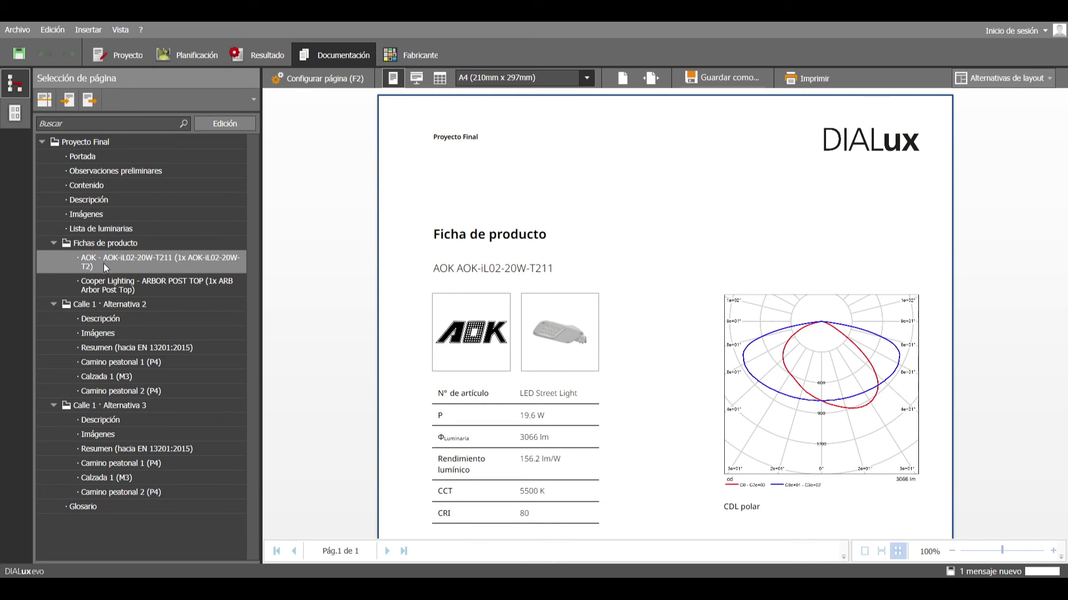
click(102, 284)
Review the EN 13201:2015 summary of Calle 1 Alternativa 2, including the luminaire arrangement data and evaluation field results.
click(102, 304)
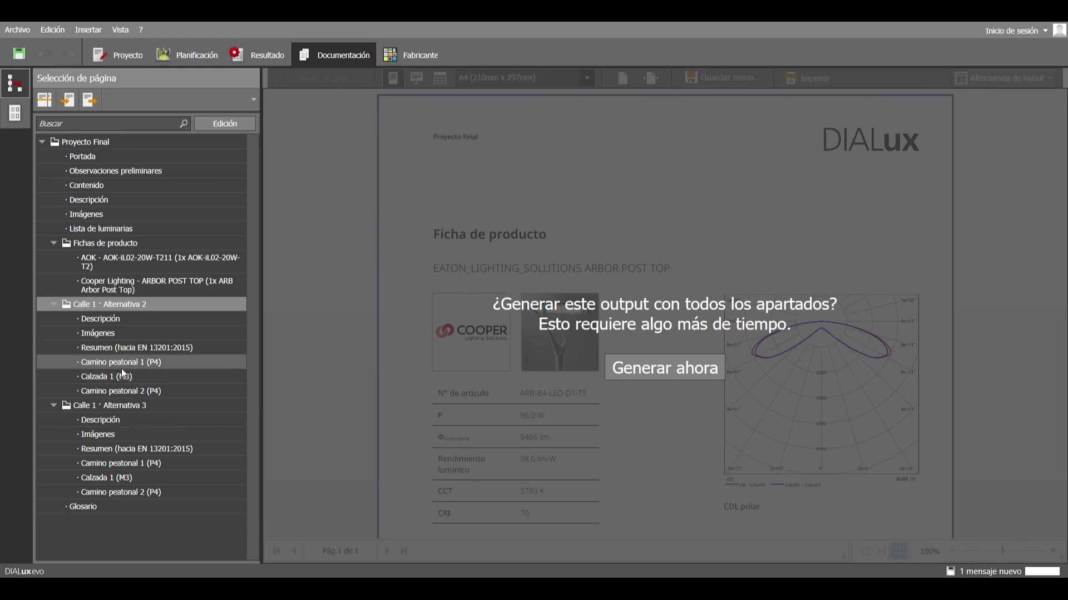
click(106, 348)
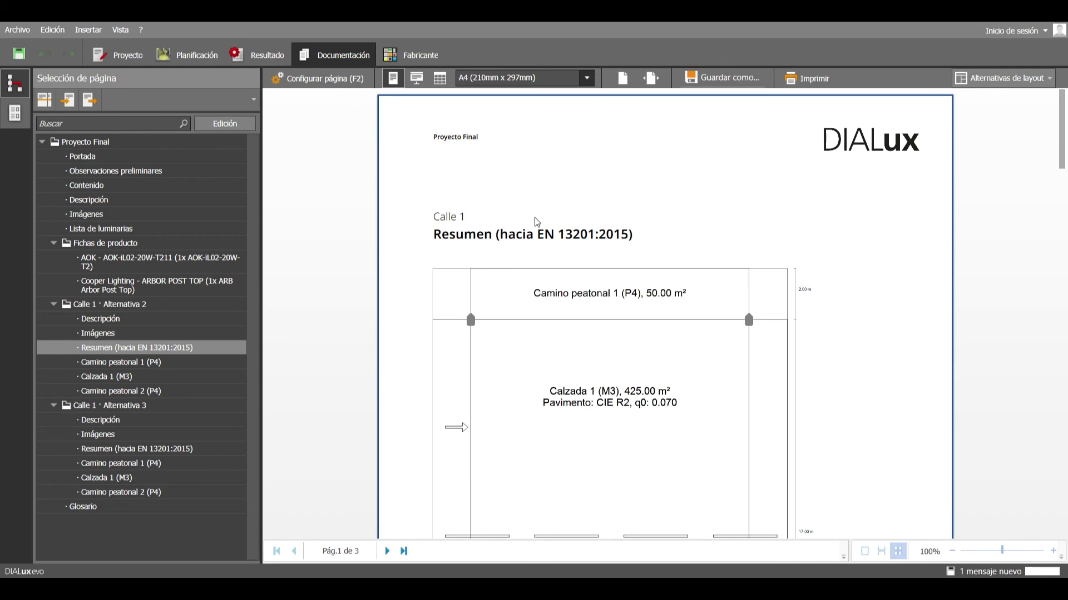
scroll(537, 223, down, 3)
scroll(537, 224, down, 10)
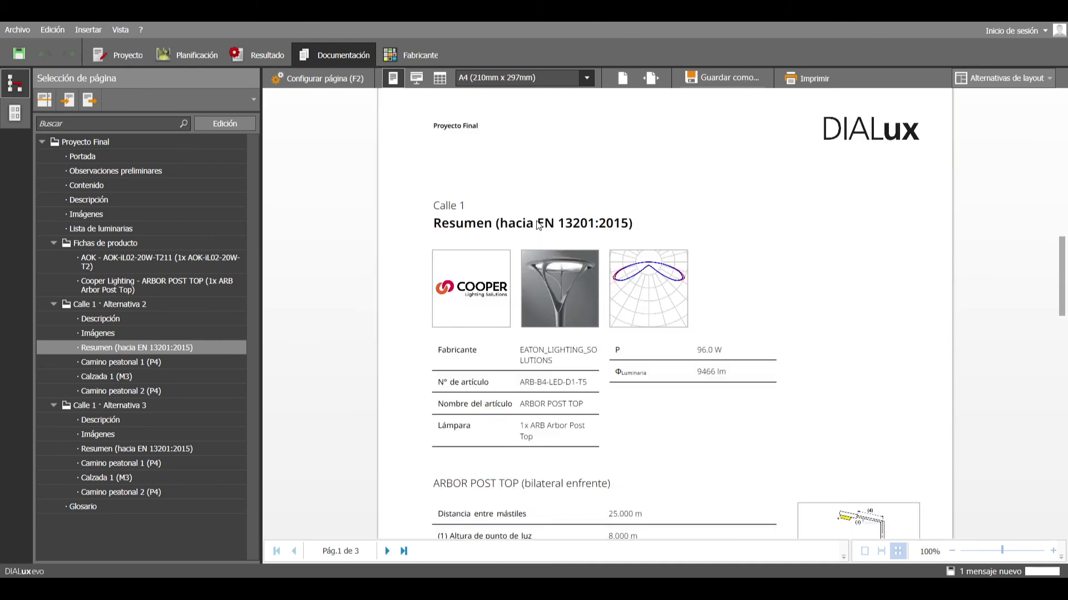
scroll(537, 224, down, 5)
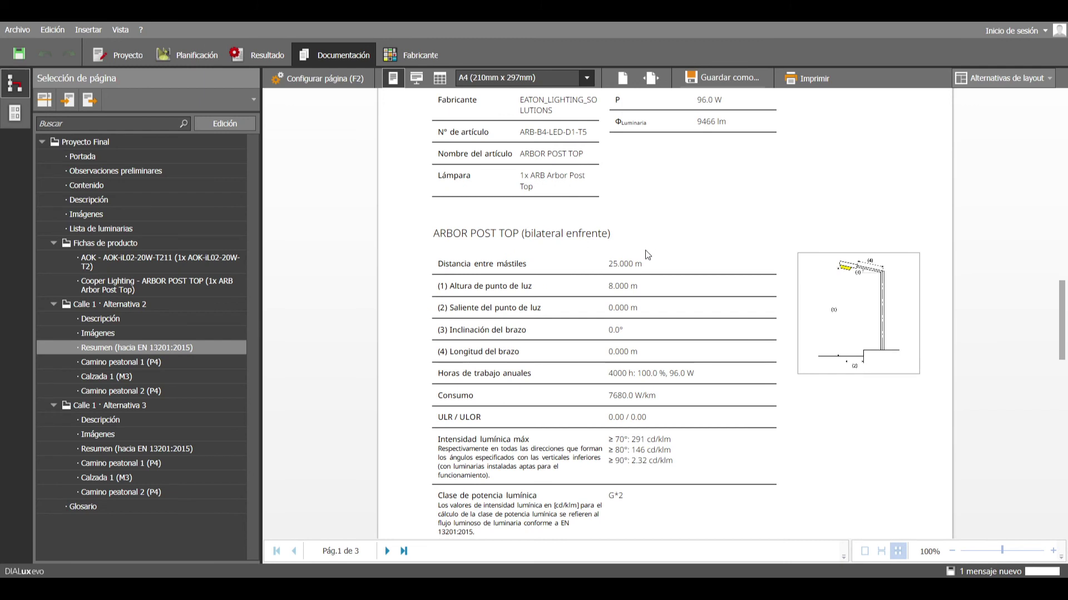
scroll(595, 247, down, 14)
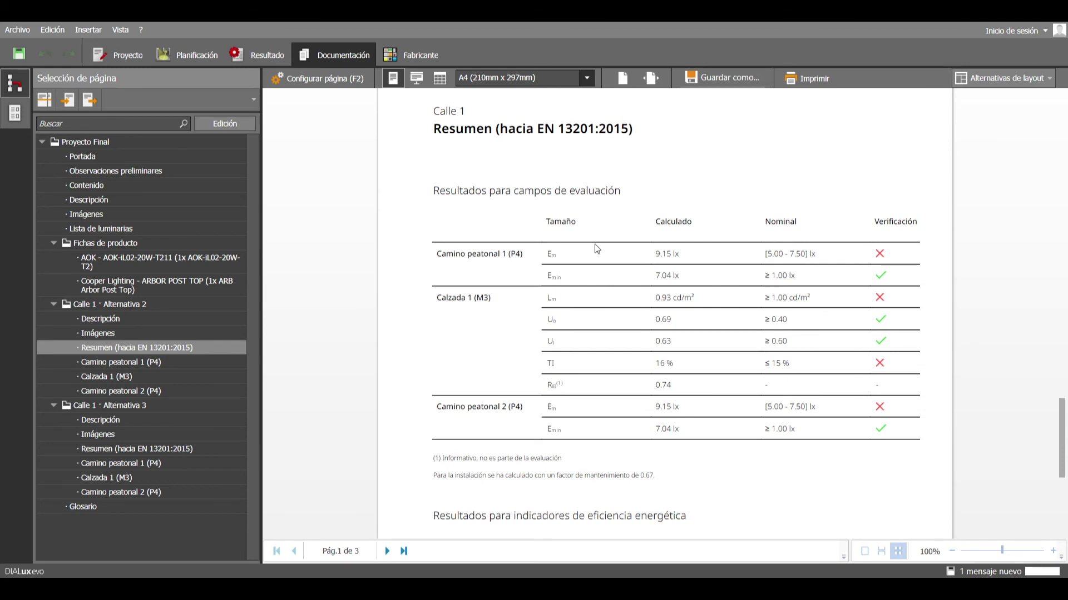
scroll(596, 248, down, 5)
Examine the Calzada 1 (M3) report pages of Alternativa 2, covering observer results, isolux lines, and illuminance and luminance value grids.
click(106, 376)
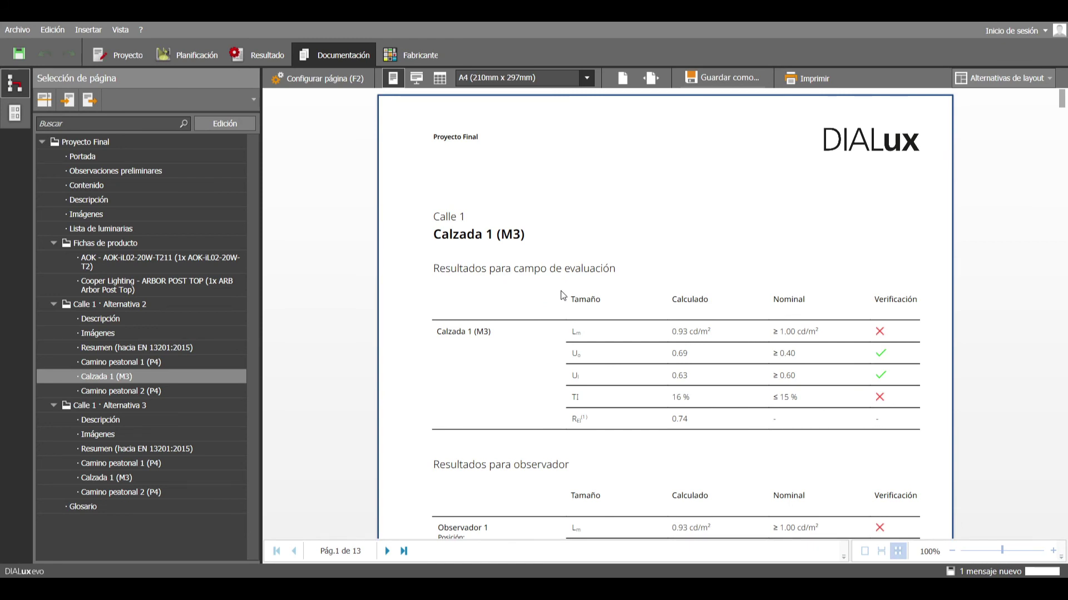
scroll(562, 295, down, 5)
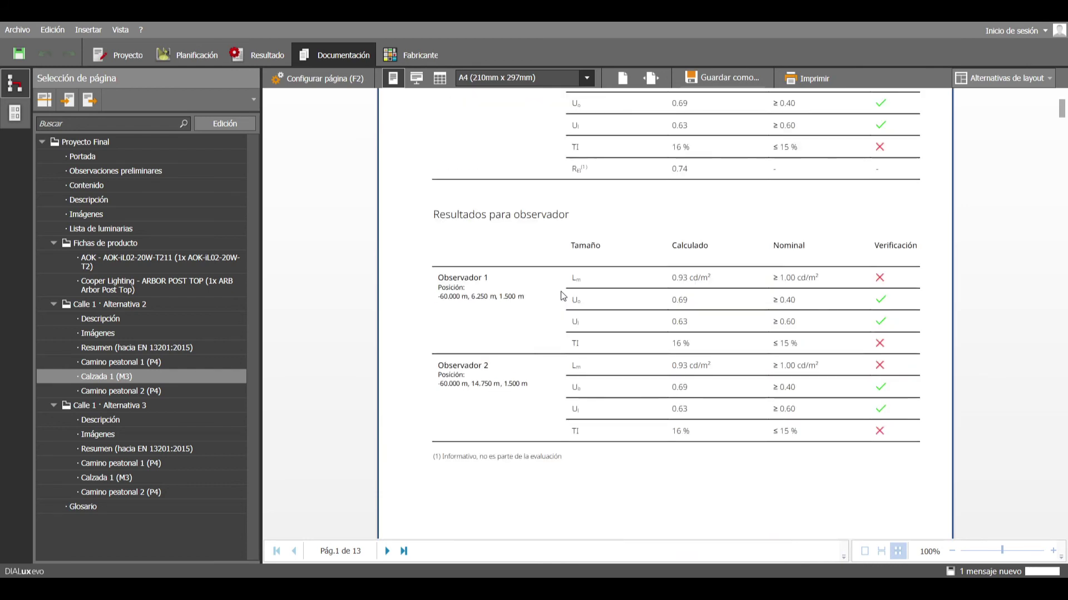
scroll(561, 295, down, 12)
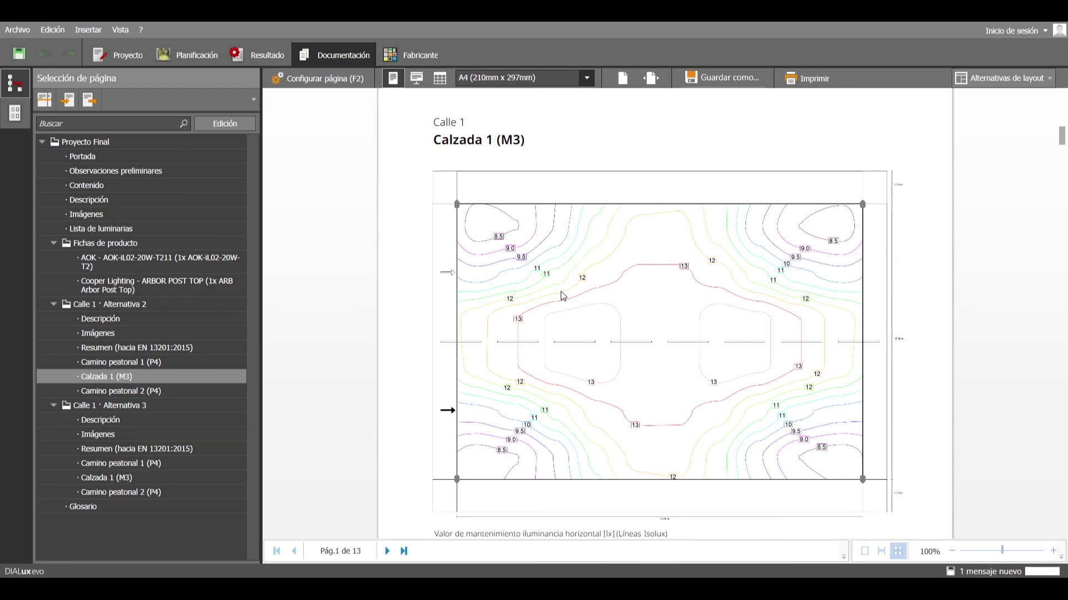
scroll(561, 296, down, 3)
scroll(563, 295, down, 12)
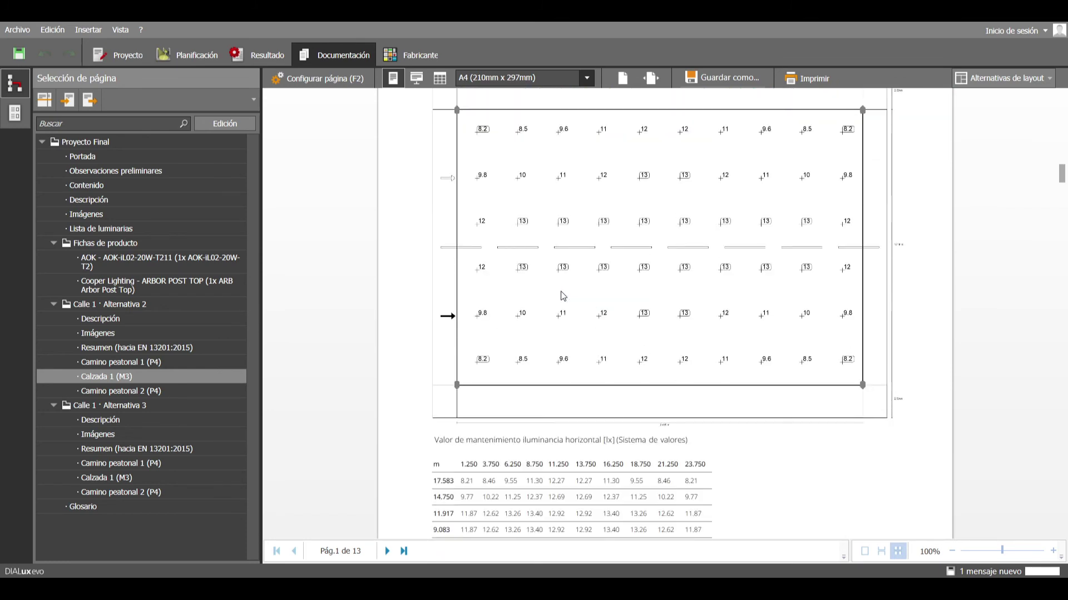
scroll(563, 295, down, 15)
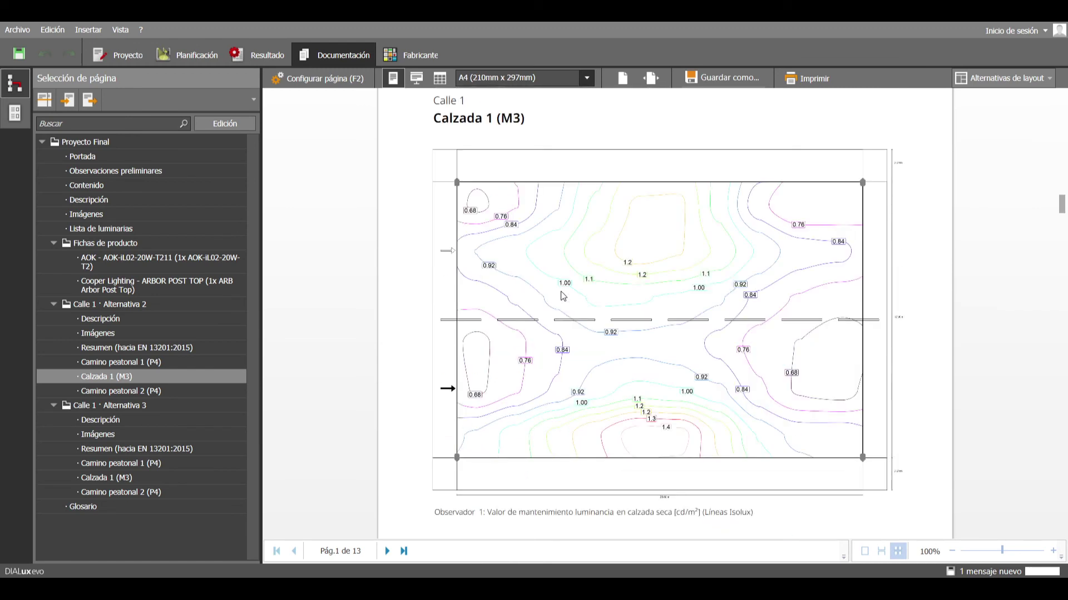
scroll(563, 296, down, 10)
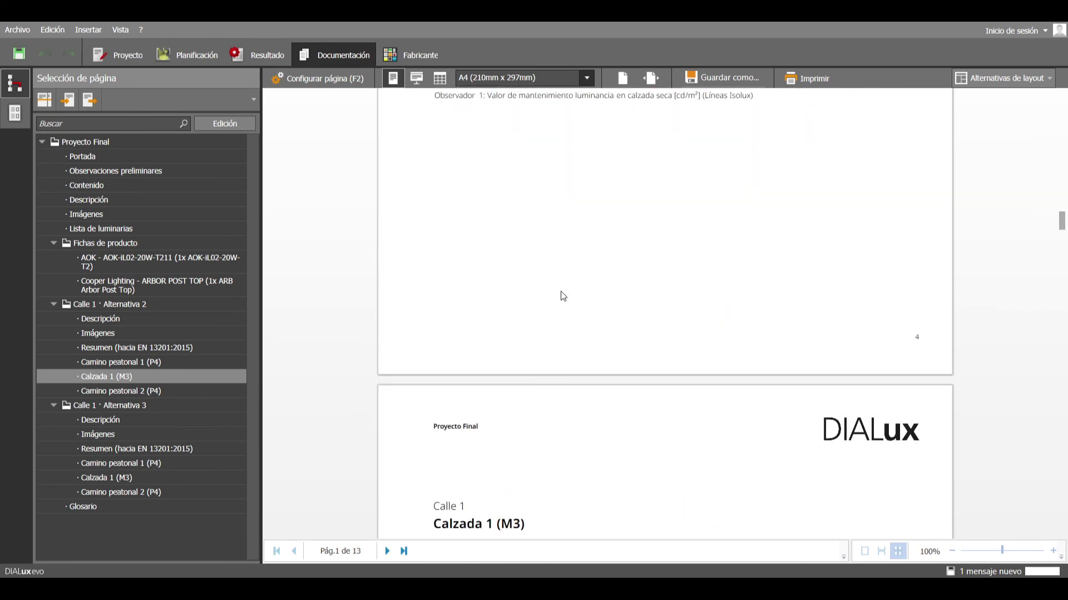
scroll(563, 296, down, 5)
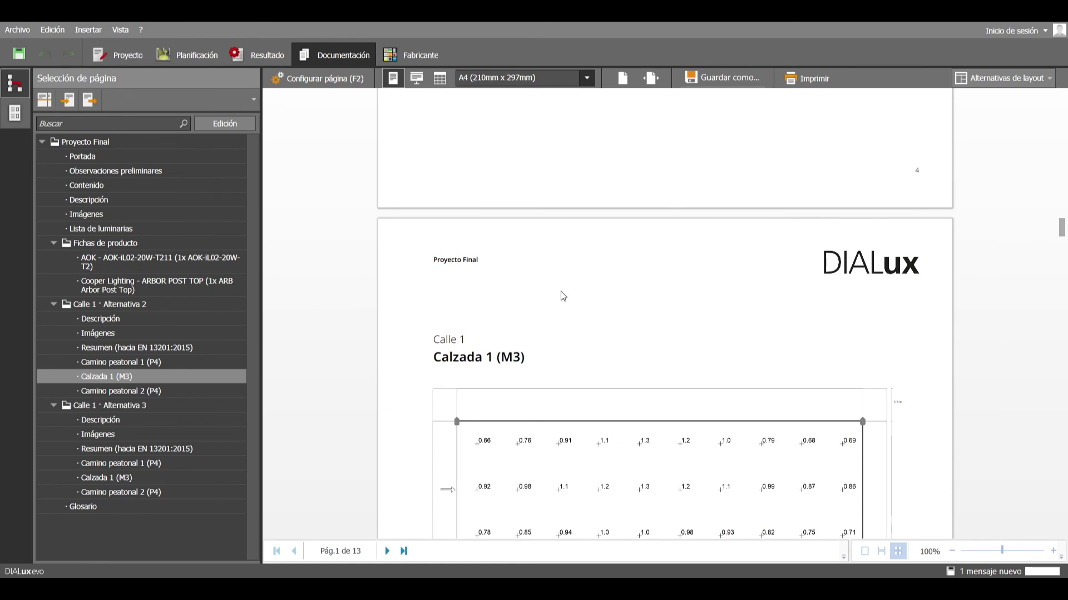
scroll(562, 296, down, 5)
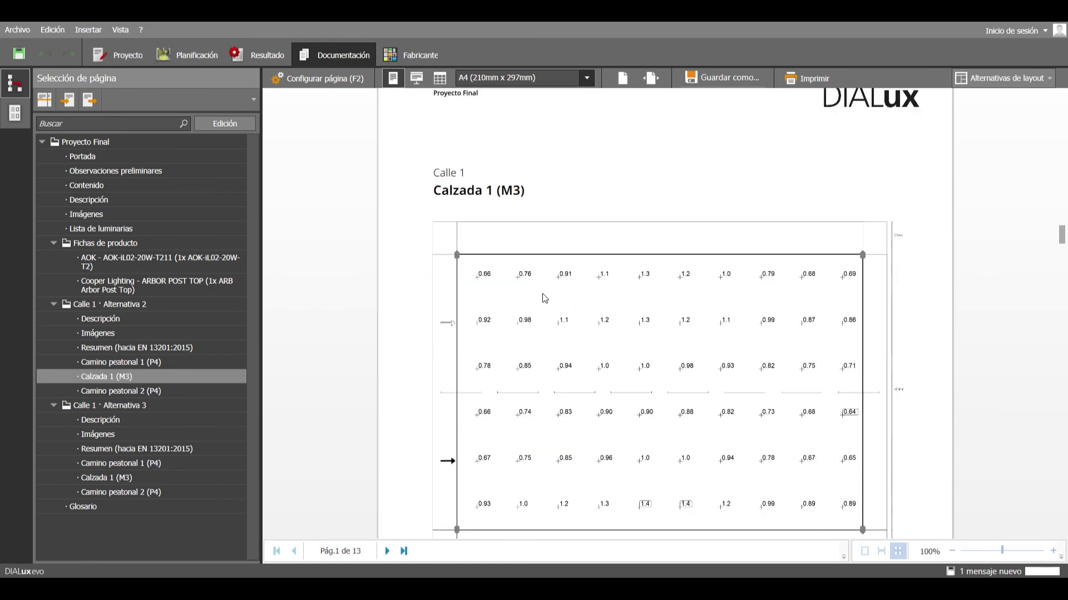
scroll(541, 293, down, 5)
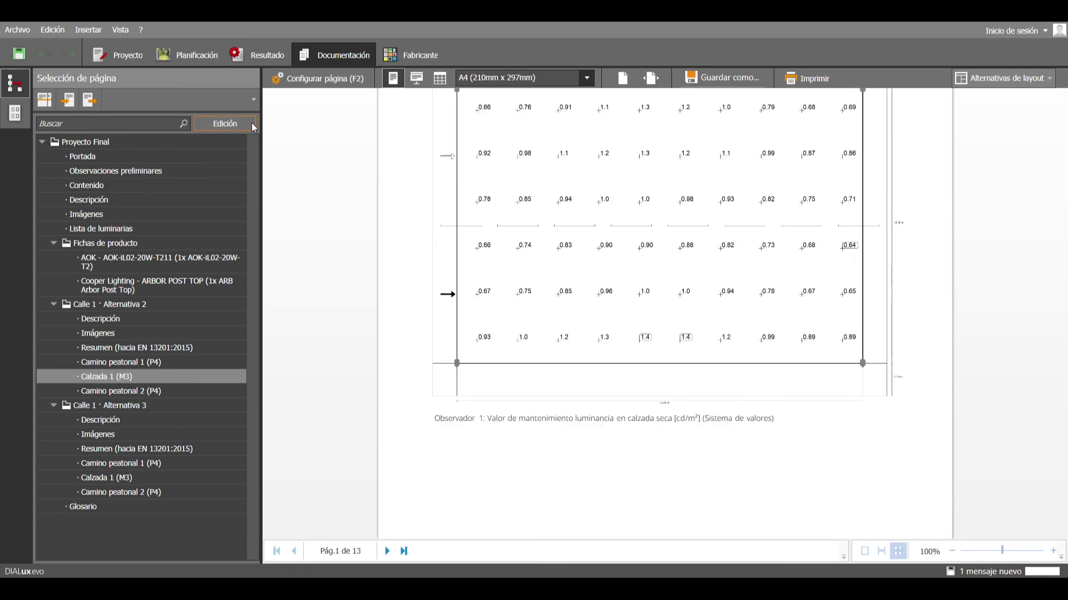
Return to the street planning and switch the preview to the 3D view.
click(198, 57)
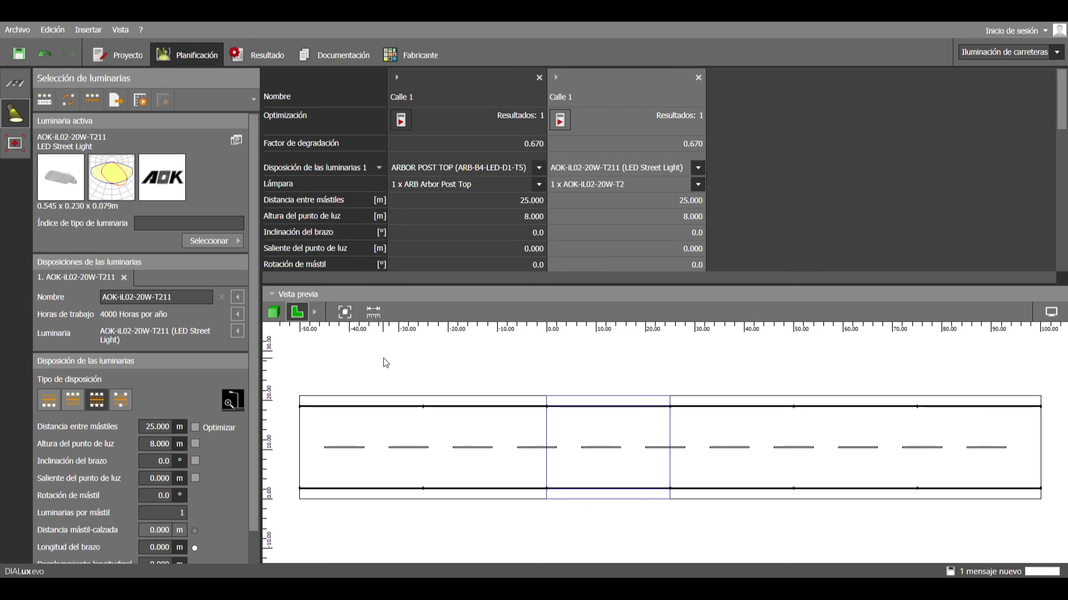
click(277, 316)
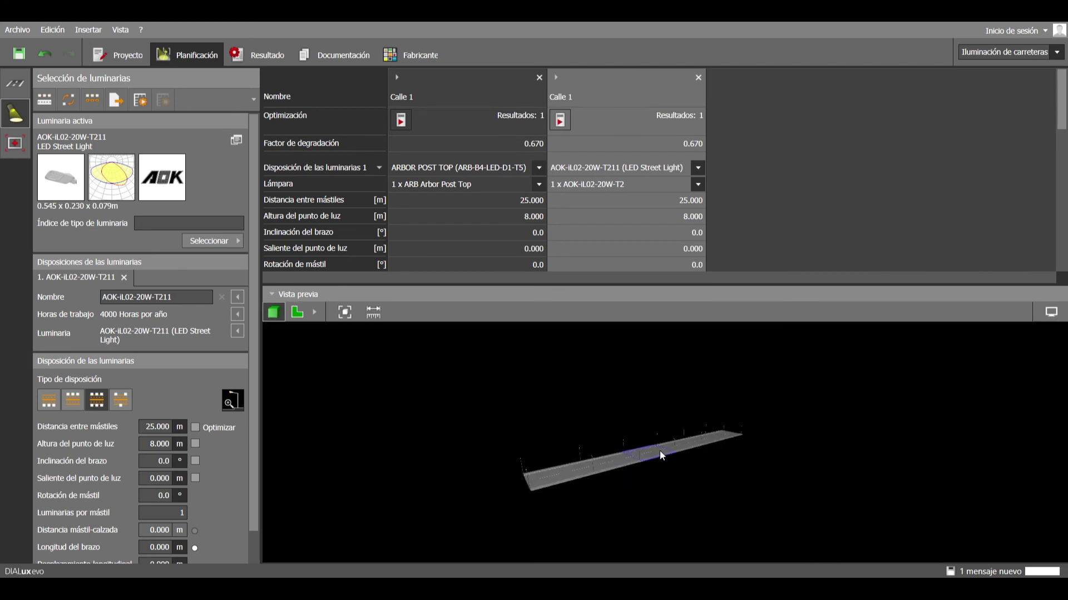
Inspect the street model with its luminaire poles in the 3D preview from close up and from several angles.
scroll(657, 453, up, 6)
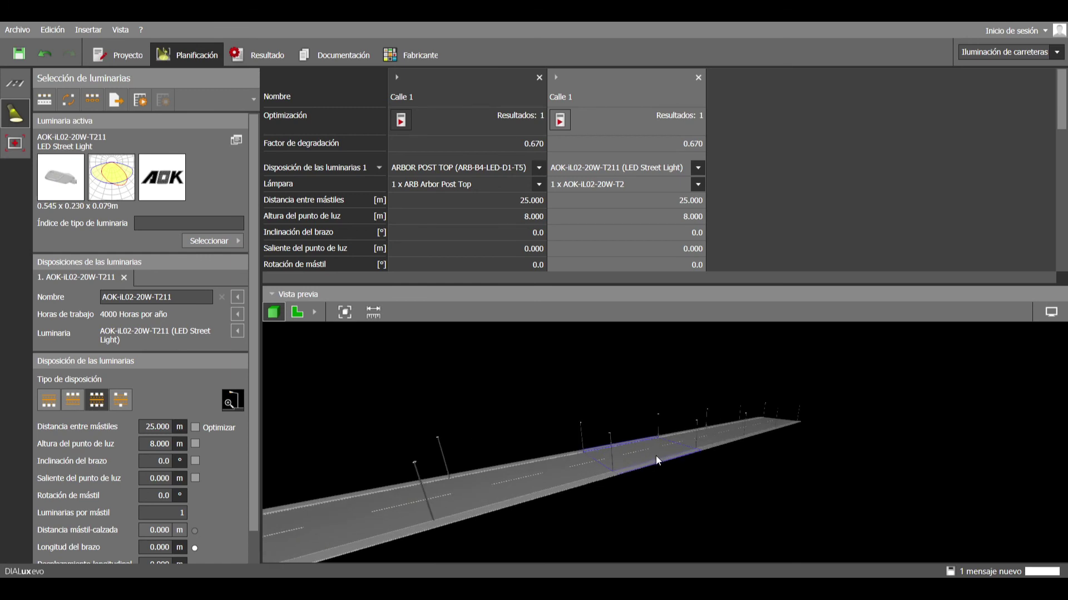
scroll(655, 460, up, 2)
drag(629, 448, 879, 467)
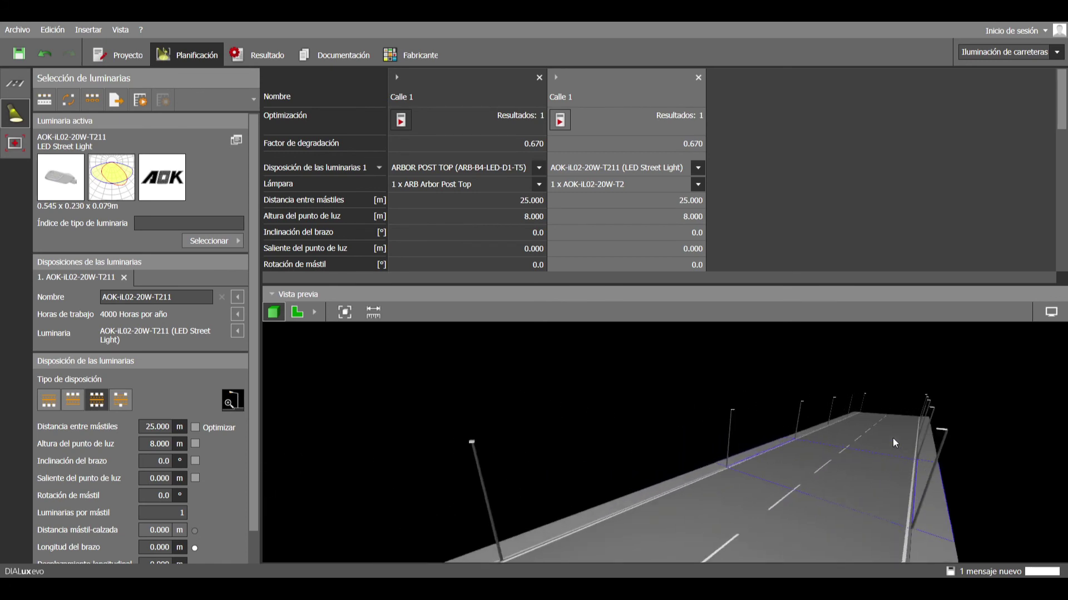
drag(914, 408, 745, 428)
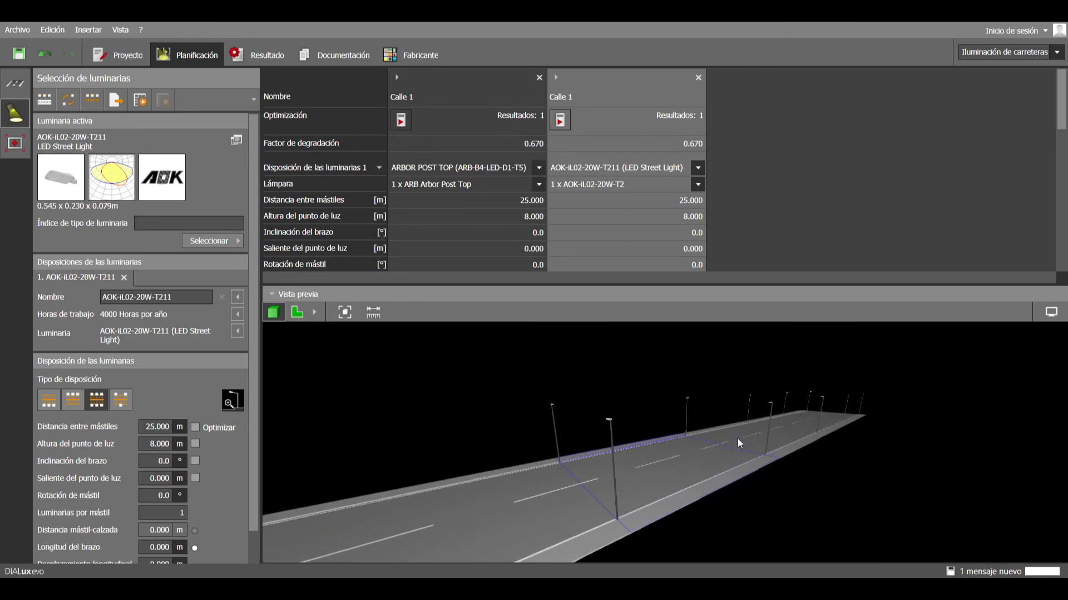
click(1050, 313)
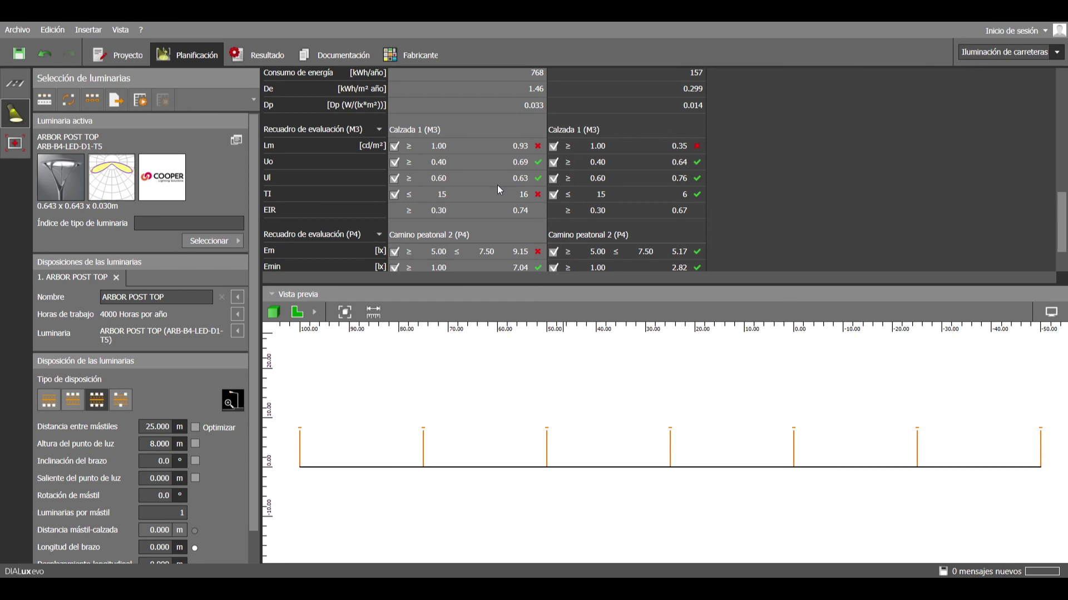
Enable optimisation of the ARBOR POST TOP pole spacing from 10 to 50 m in 1 m steps and calculate it.
click(195, 428)
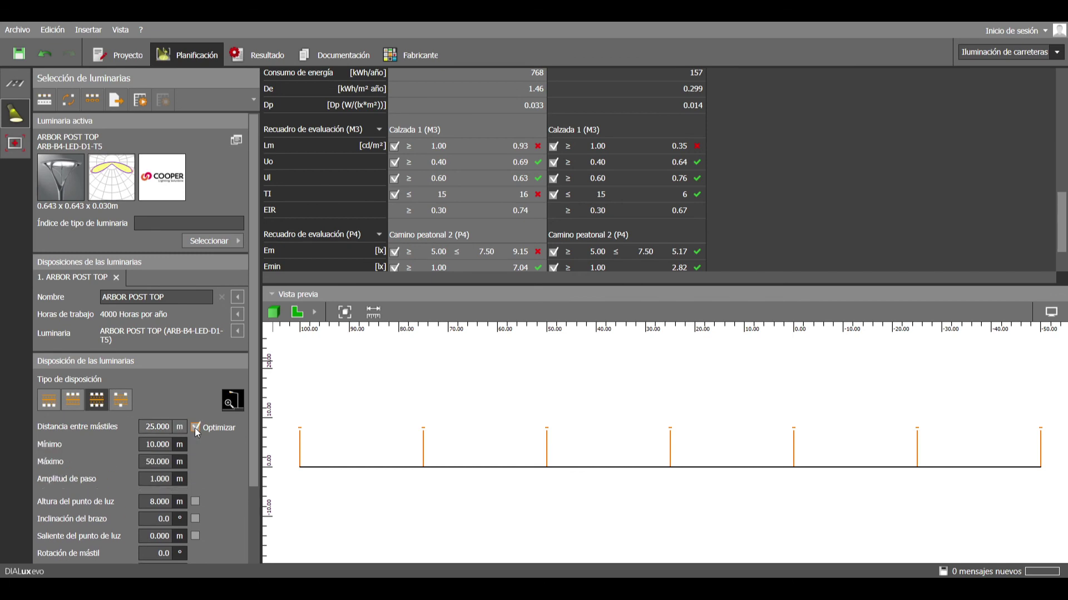
click(143, 101)
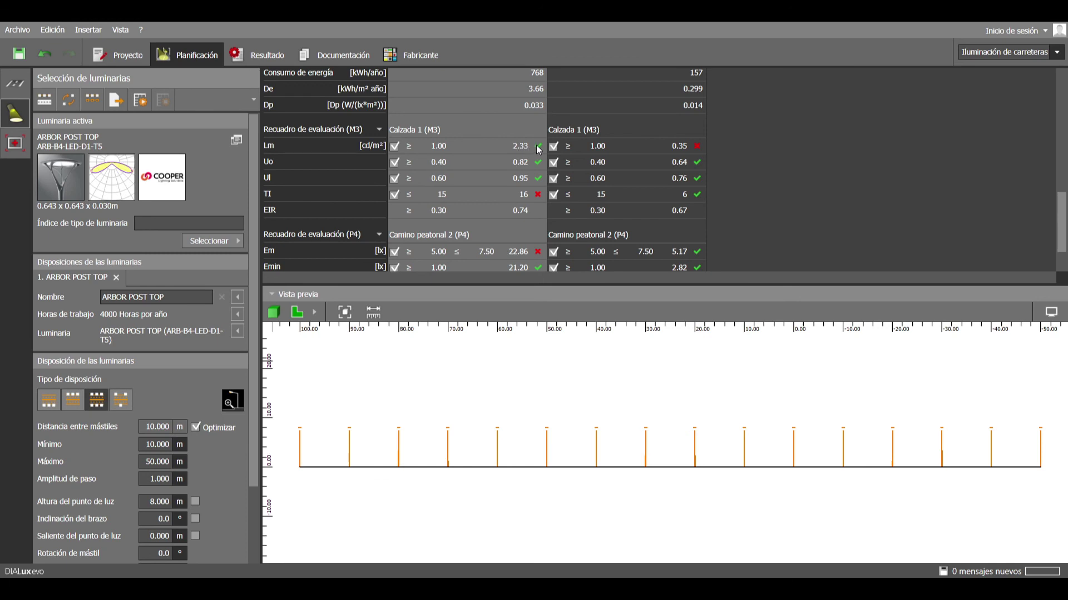
Optimise the pole spacing of the AOK-iL02-20W-T211 alternative from 10 to 50 m in 1 m steps and check both alternatives' evaluation results.
scroll(582, 190, up, 5)
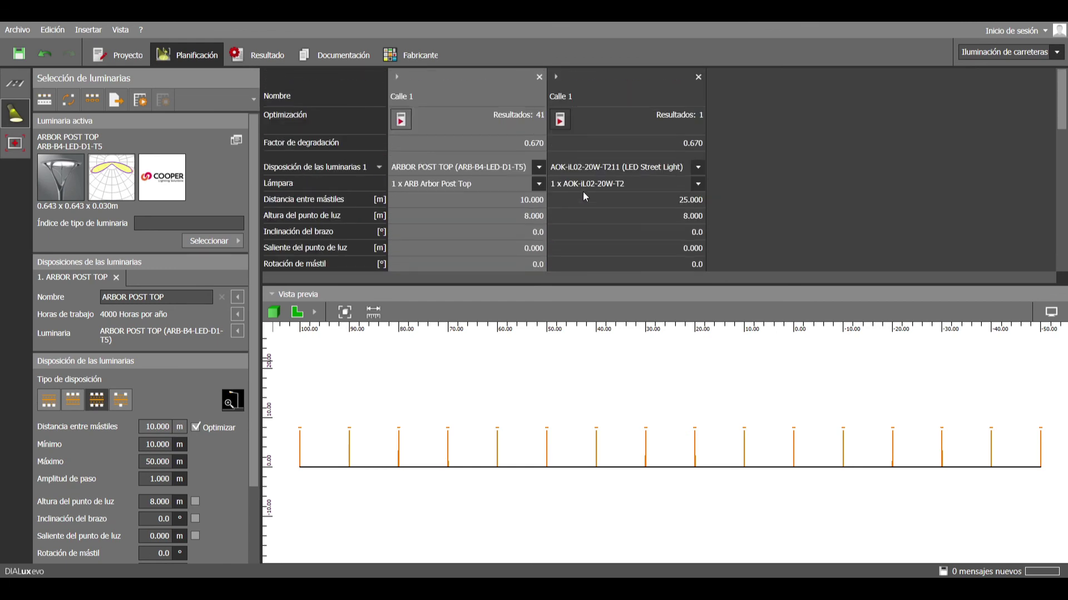
click(598, 90)
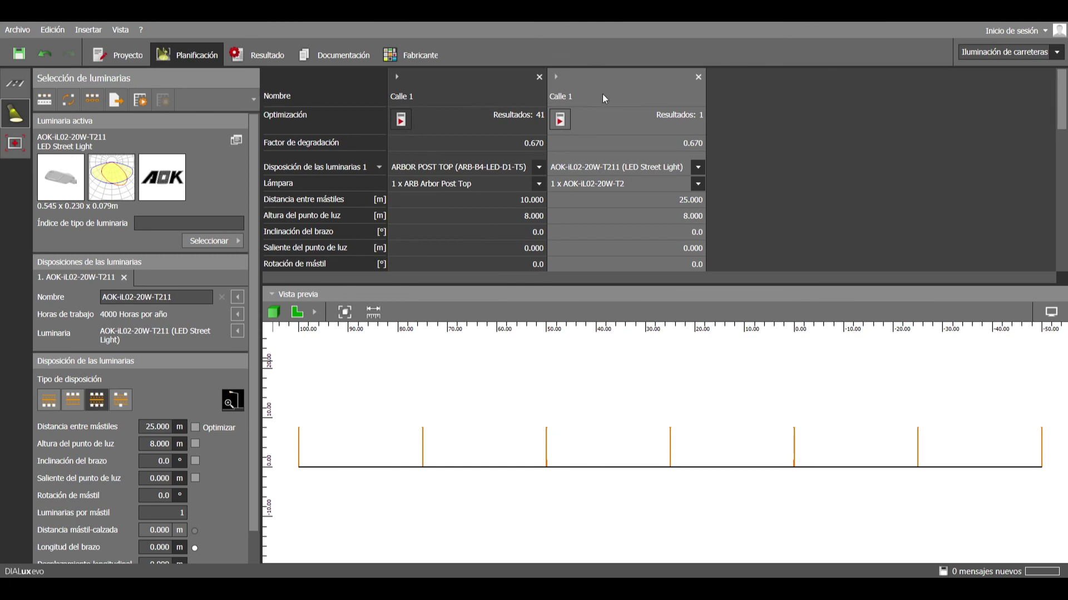
click(196, 427)
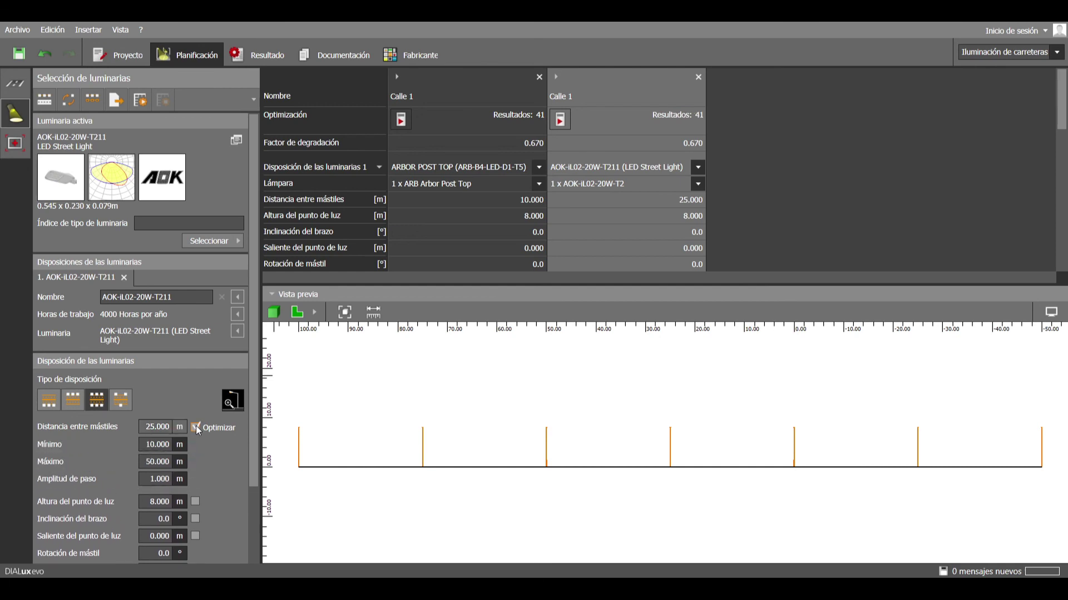
click(139, 103)
scroll(522, 193, down, 5)
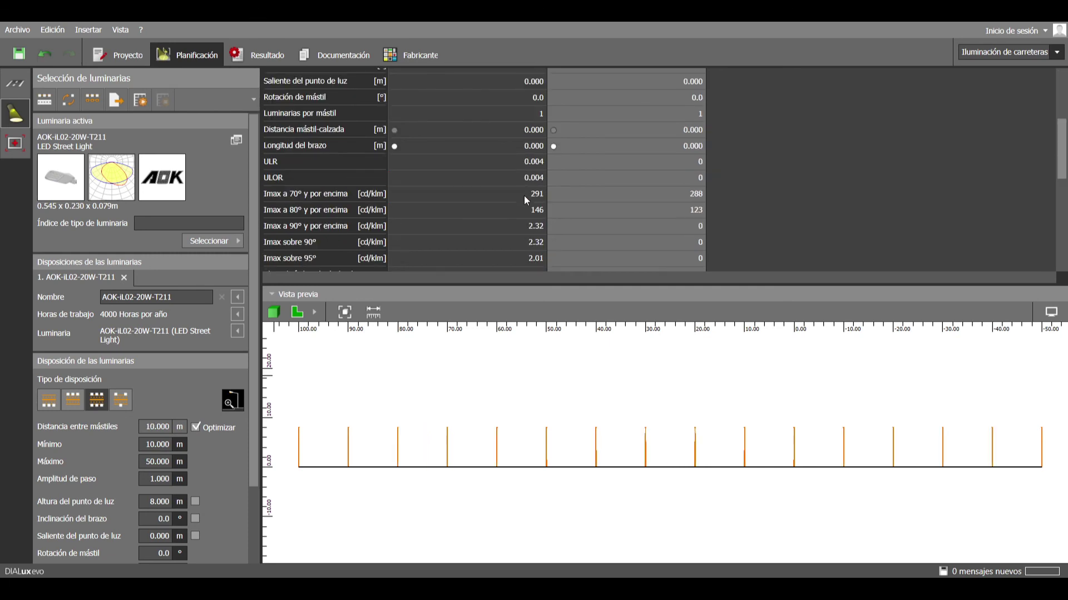
scroll(524, 198, down, 3)
scroll(524, 200, down, 6)
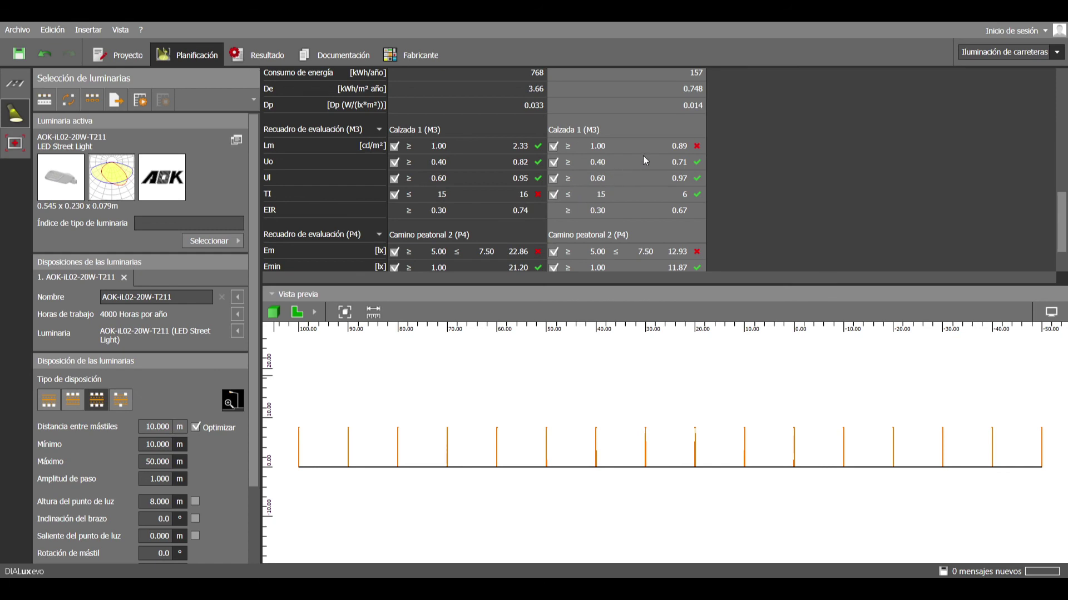
scroll(642, 156, up, 8)
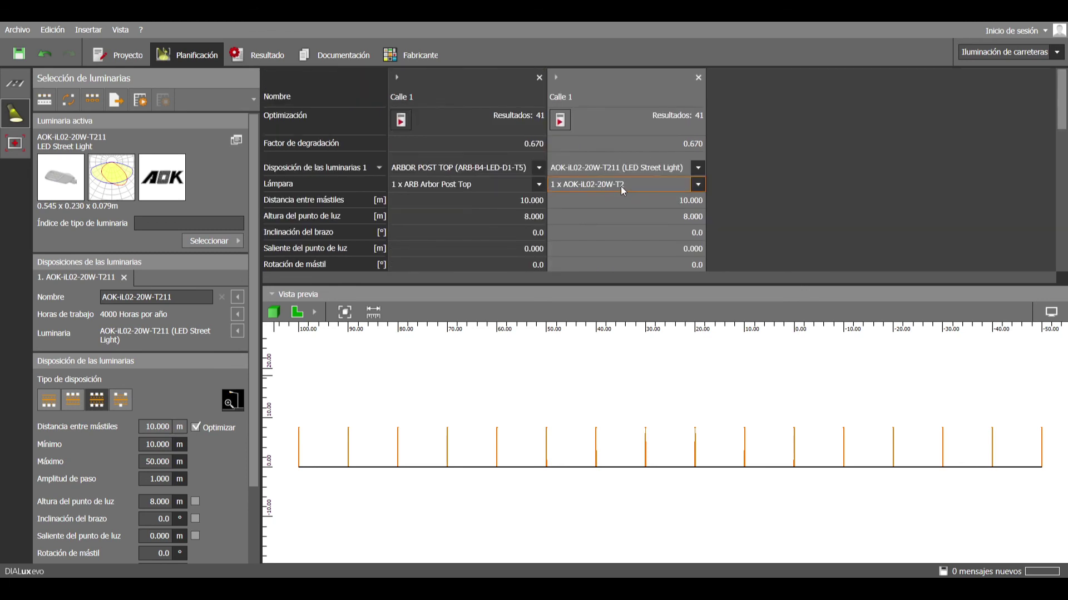